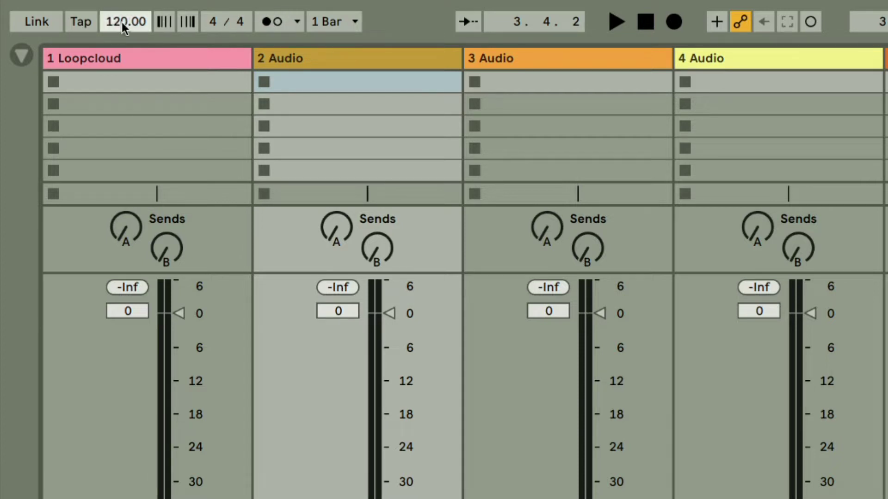
Set the project tempo to 135 BPM and the time signature to 3/4
text(135)
key(Return)
click(214, 23)
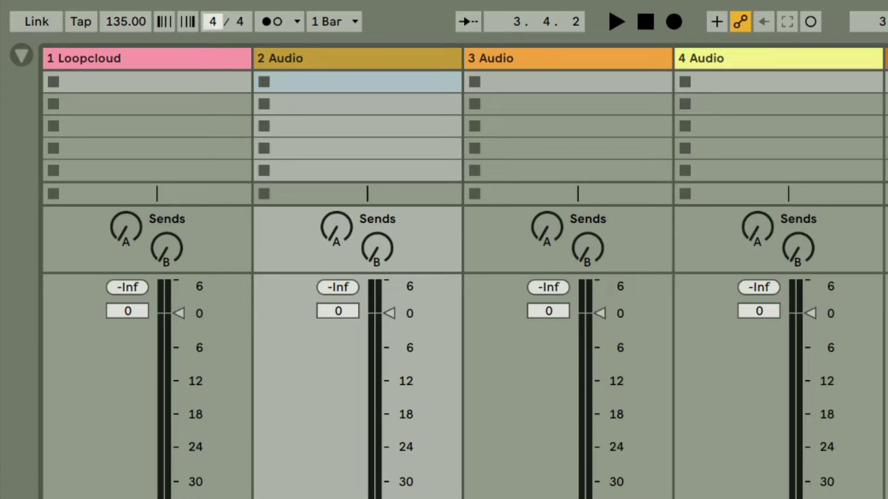
drag(203, 21, 203, 28)
Turn on the metronome and play briefly to hear the click
click(271, 22)
key(space)
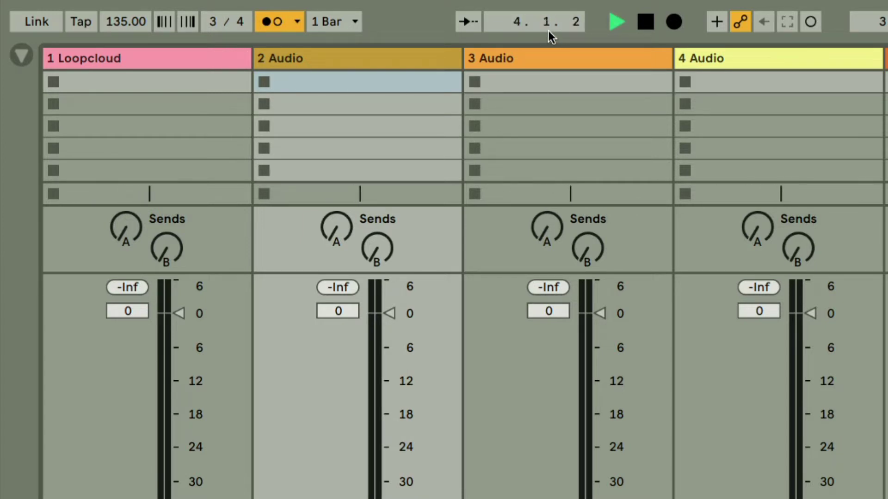
key(space)
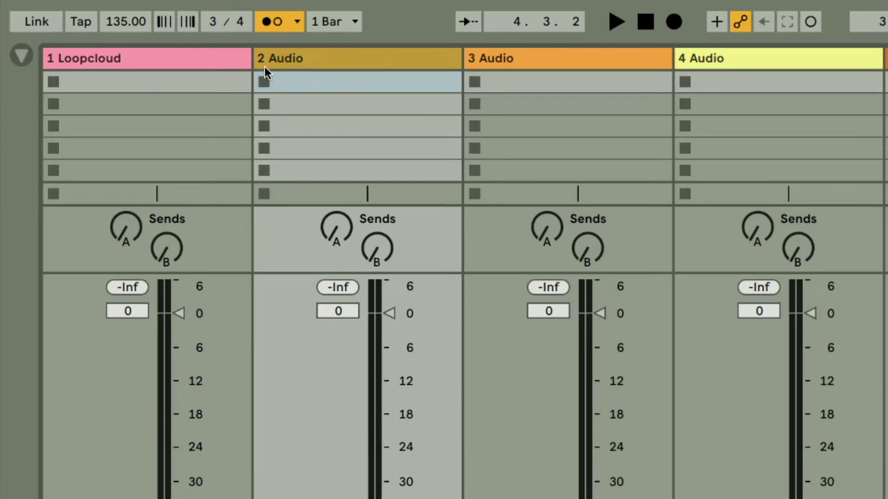
Find the Somewhere With You Stems folder and select all its WAV files, from 808 Bass to Wonky Lead
click(21, 55)
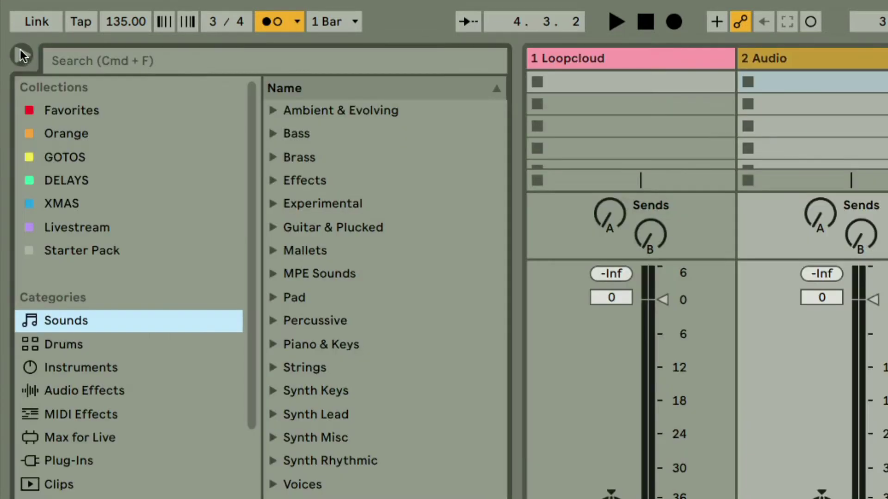
scroll(107, 378, down, 5)
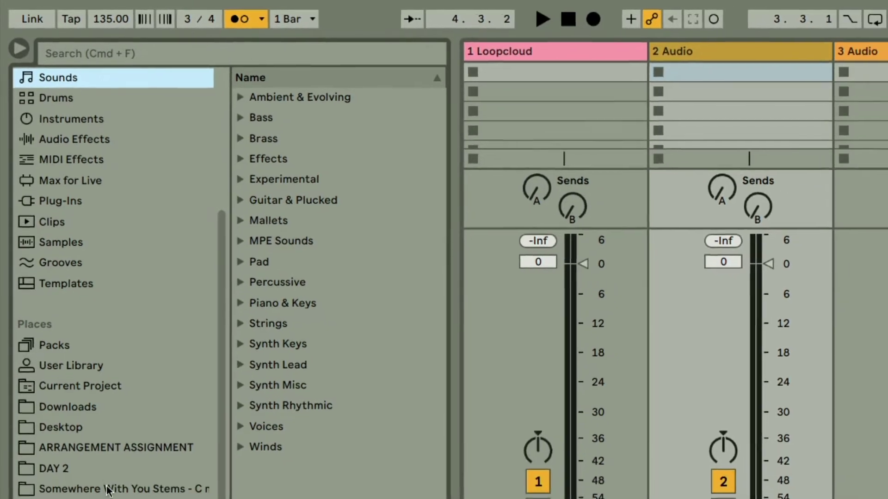
click(101, 458)
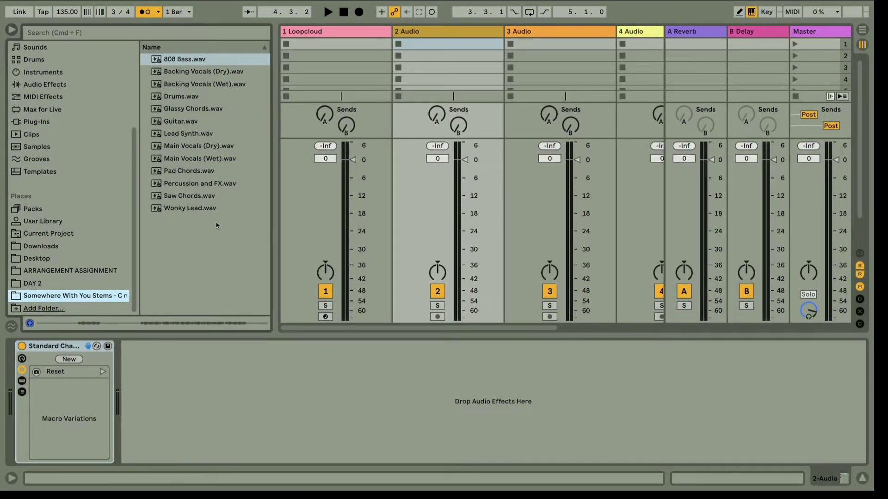
shift+click(178, 209)
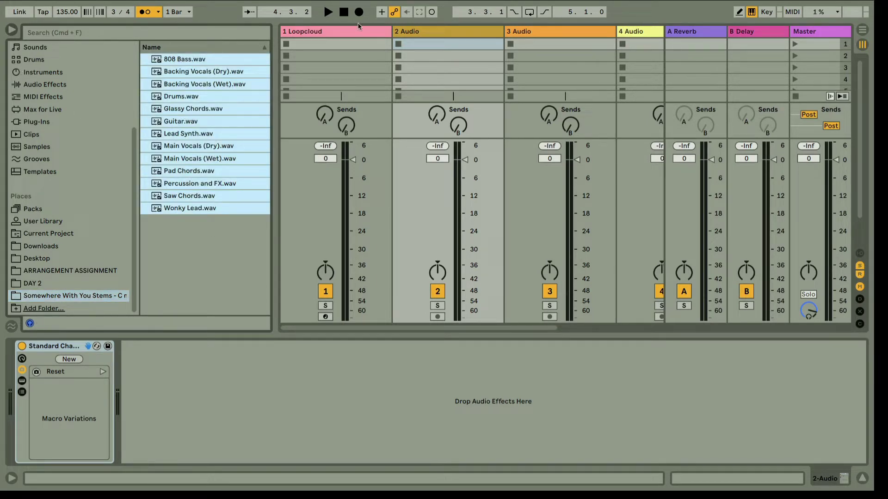
Import the selected stems into the arrangement at bar 1, each on its own track, starting with 808 Bass on track 2
key(Tab)
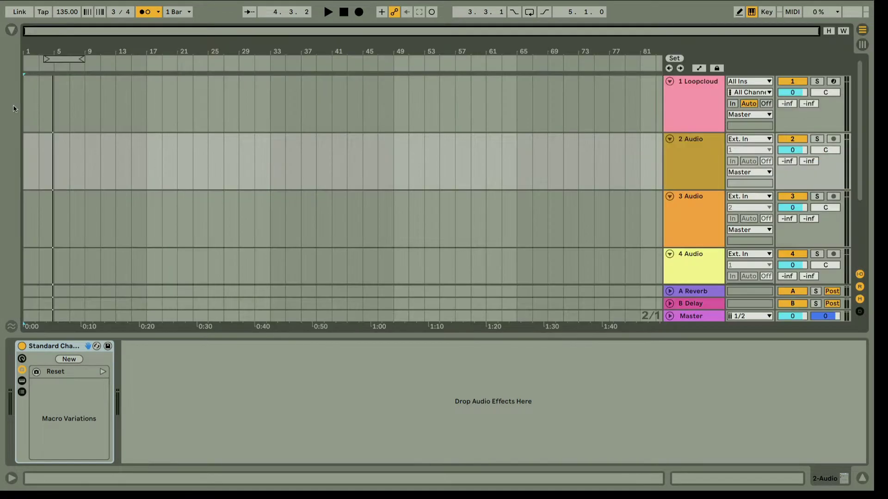
click(12, 31)
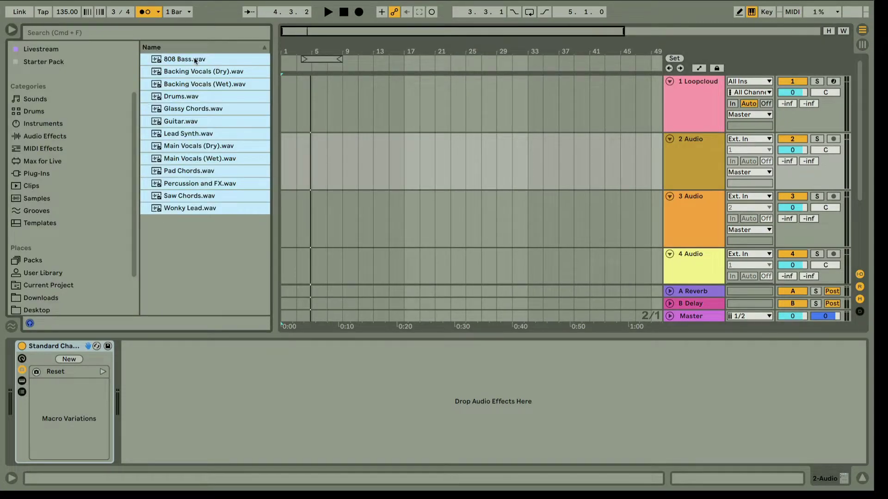
drag(172, 59, 283, 152)
key(super)
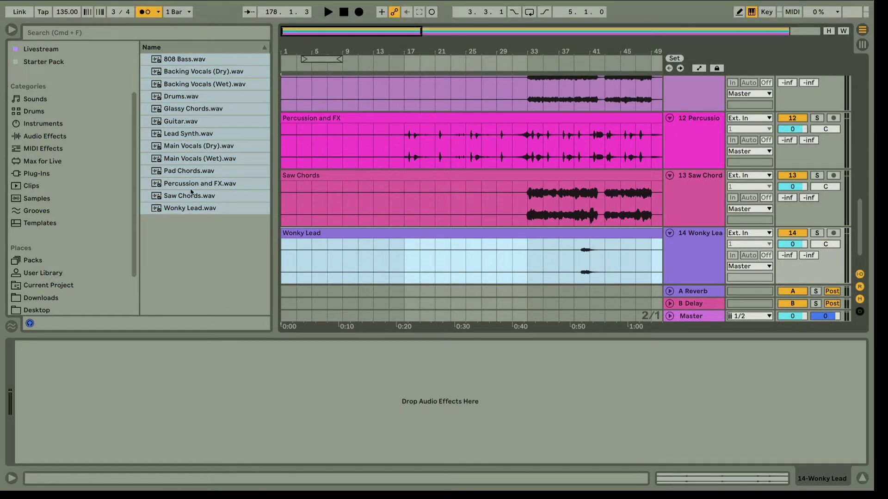
click(12, 30)
drag(245, 49, 245, 32)
click(238, 218)
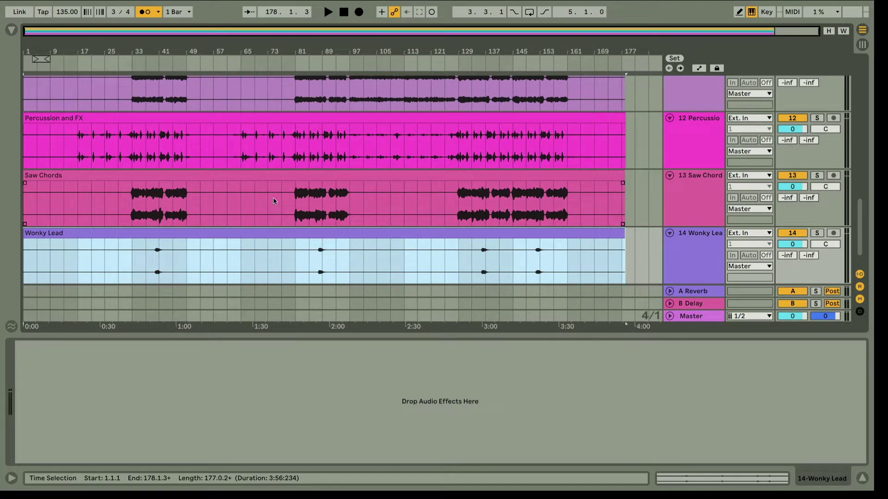
Check the Auto-Warp Long Samples preference and look over the imported stems' waveforms across all tracks
key(super+comma)
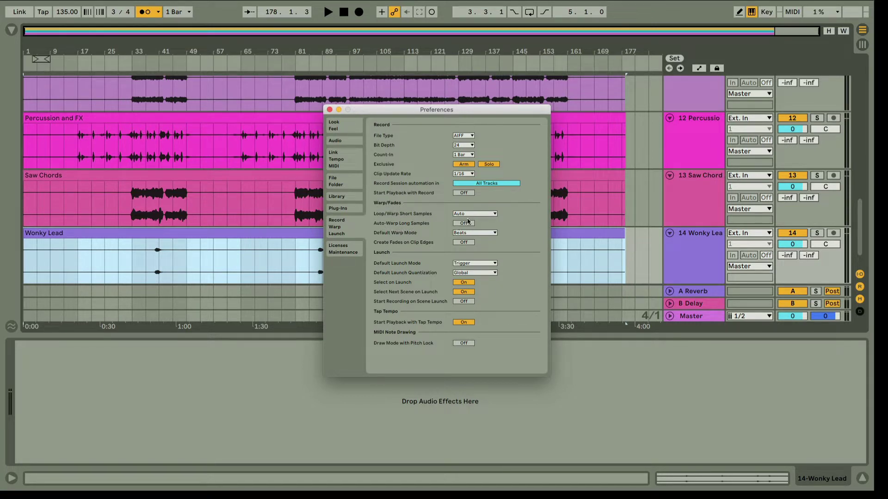
click(329, 110)
scroll(387, 192, up, 10)
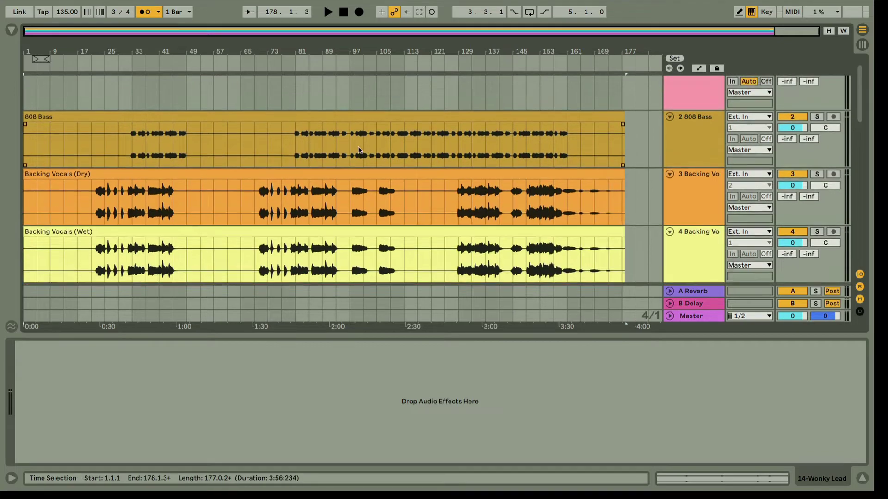
scroll(358, 162, up, 1)
scroll(358, 153, down, 6)
scroll(358, 147, down, 2)
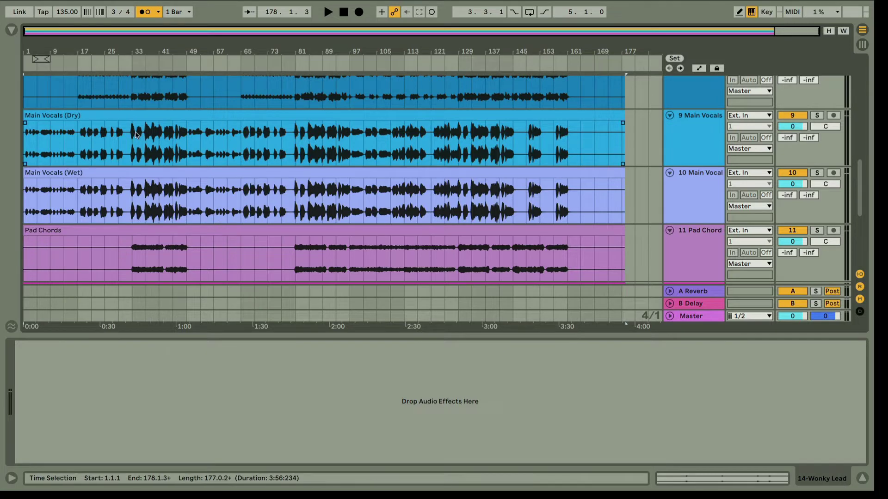
scroll(209, 224, up, 8)
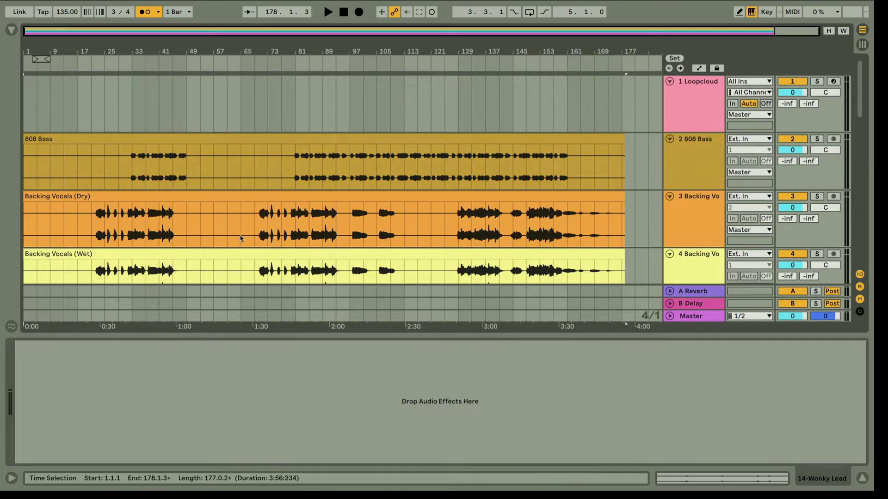
Place the insert marker at bar 33 on the 808 Bass track and compare the other stems' alignment there
click(133, 170)
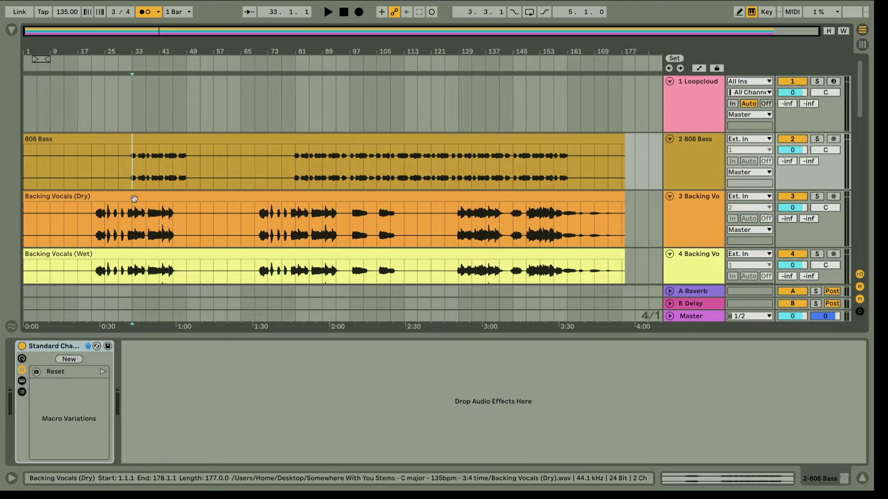
scroll(135, 199, down, 5)
scroll(134, 202, down, 8)
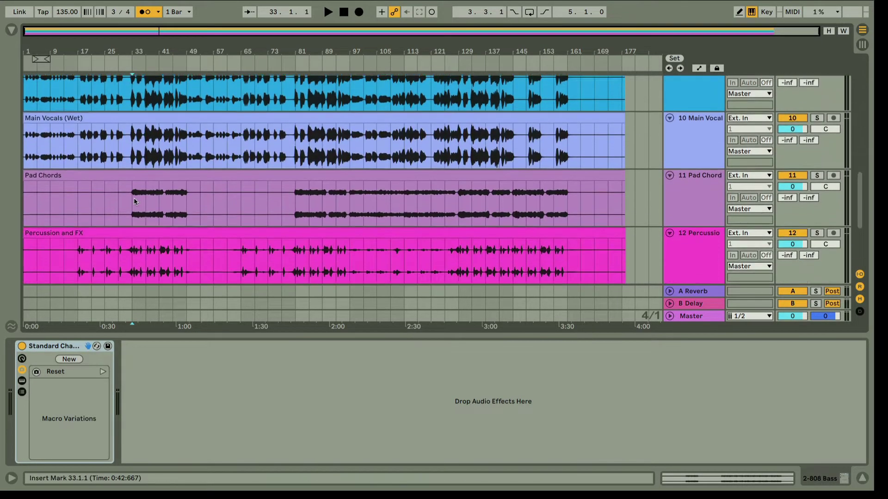
scroll(137, 199, up, 13)
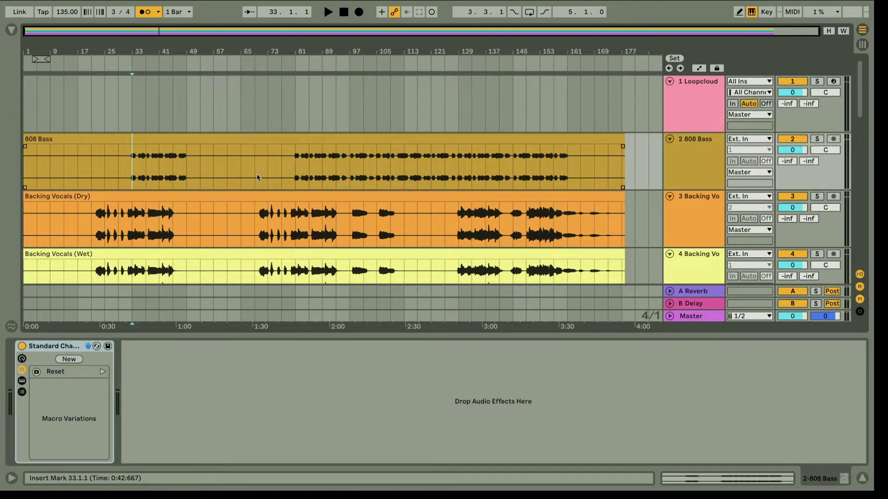
Select all the stem tracks from 808 Bass to Wonky Lead in the mixer and lower their volume together to -8.7 dB
key(Tab)
click(10, 28)
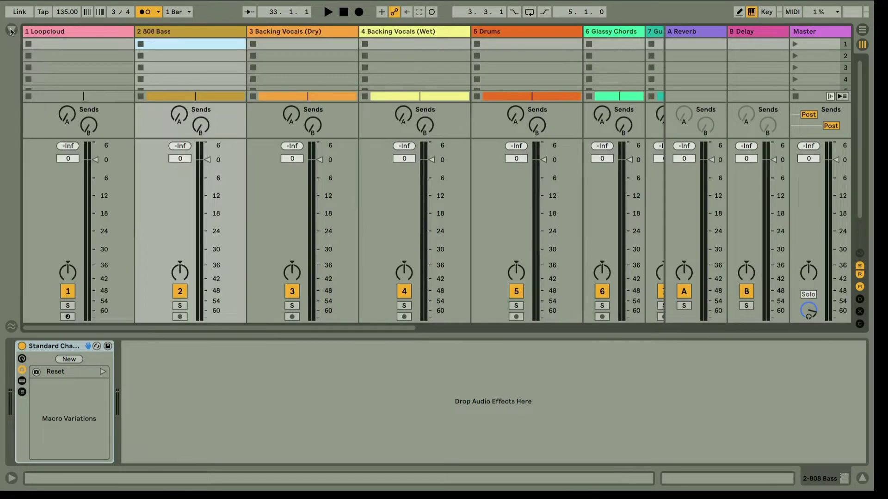
scroll(197, 27, right, 5)
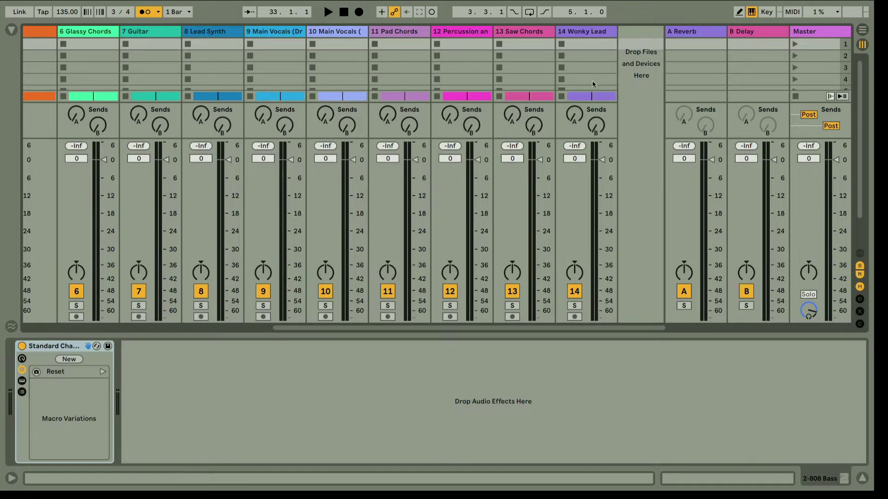
shift+click(585, 32)
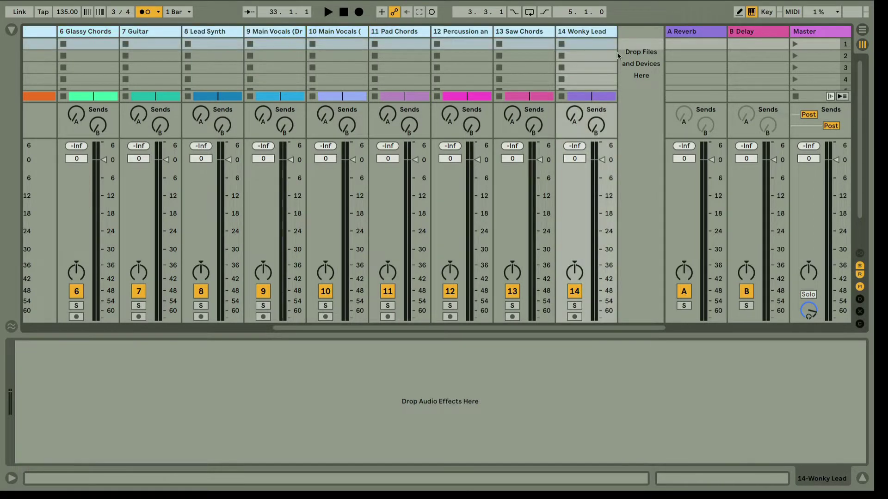
drag(602, 159, 601, 186)
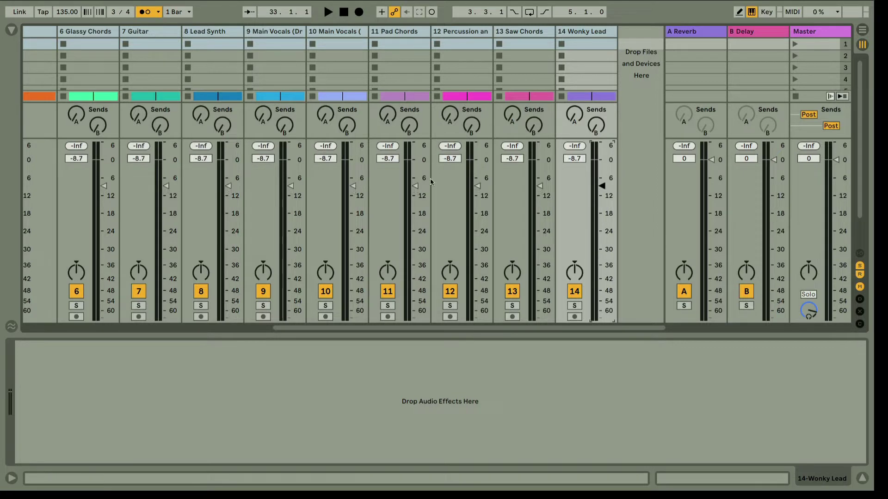
Play the song from bar 33 and lower all the stem tracks together to -11.8 dB during playback
key(Tab)
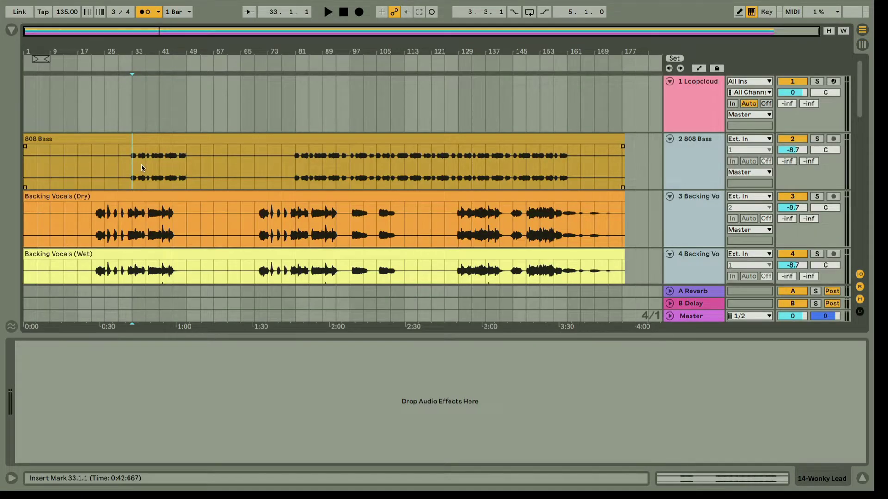
key(space)
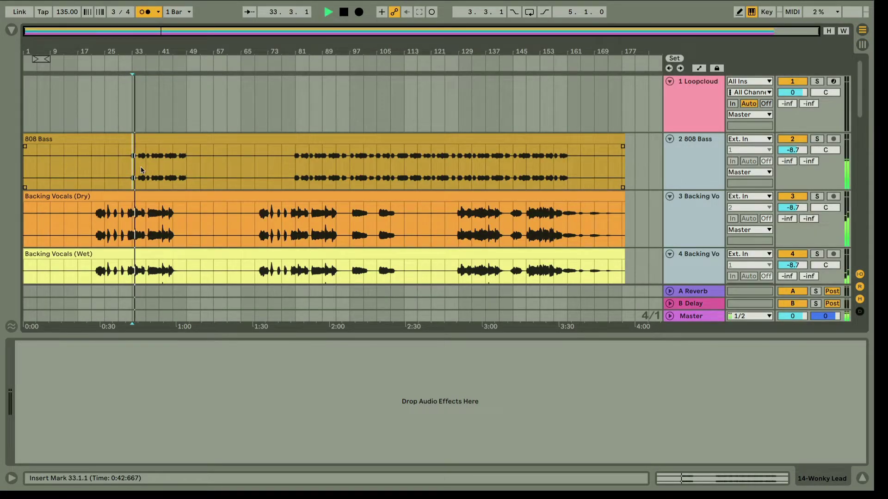
key(Tab)
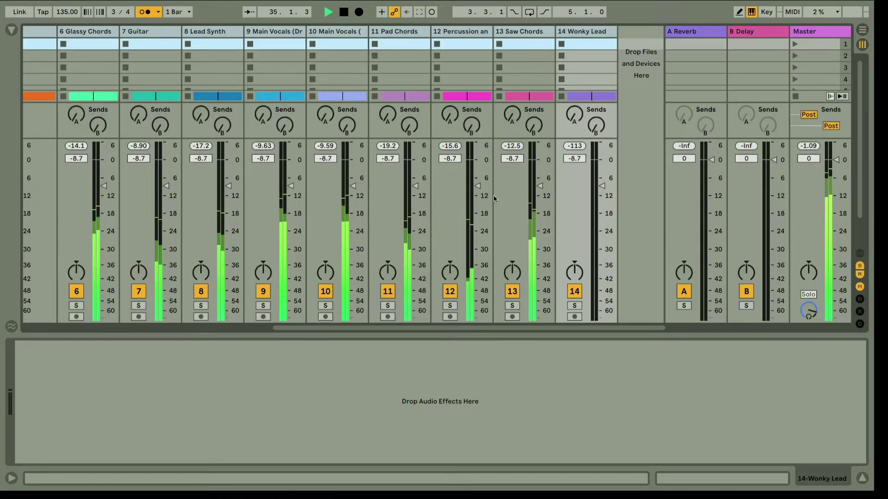
drag(539, 186, 539, 195)
key(Tab)
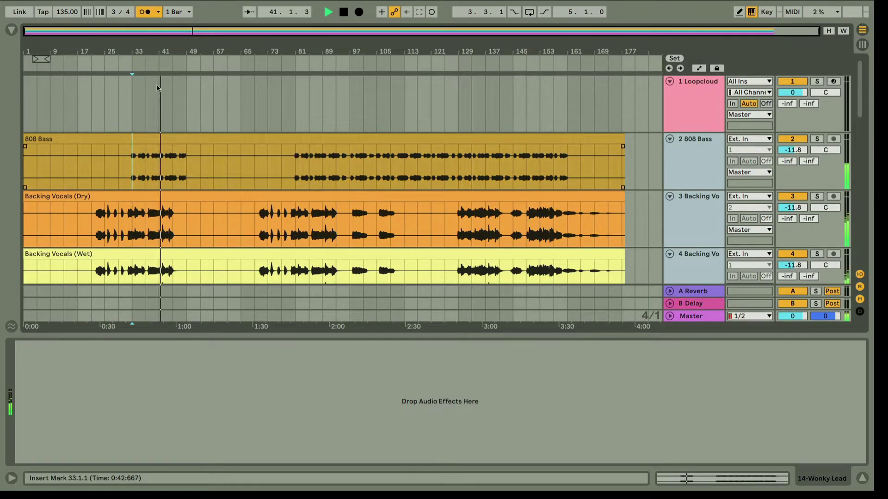
key(space)
drag(153, 48, 212, 122)
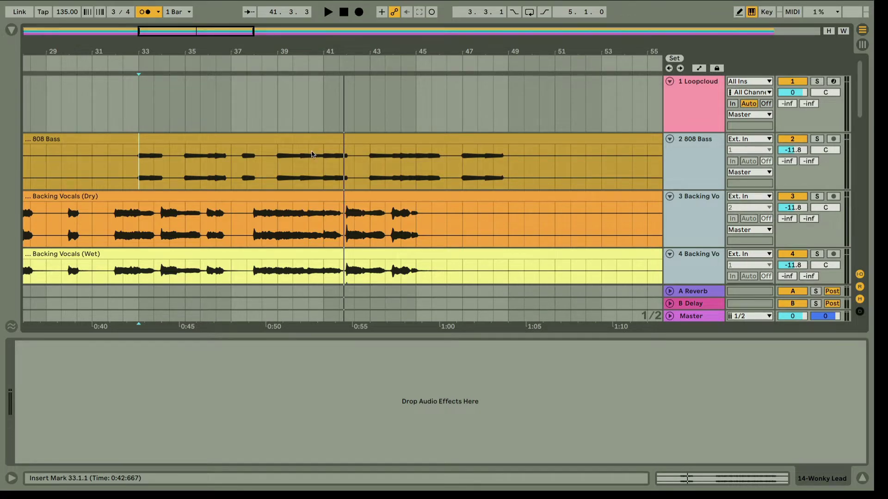
key(Tab)
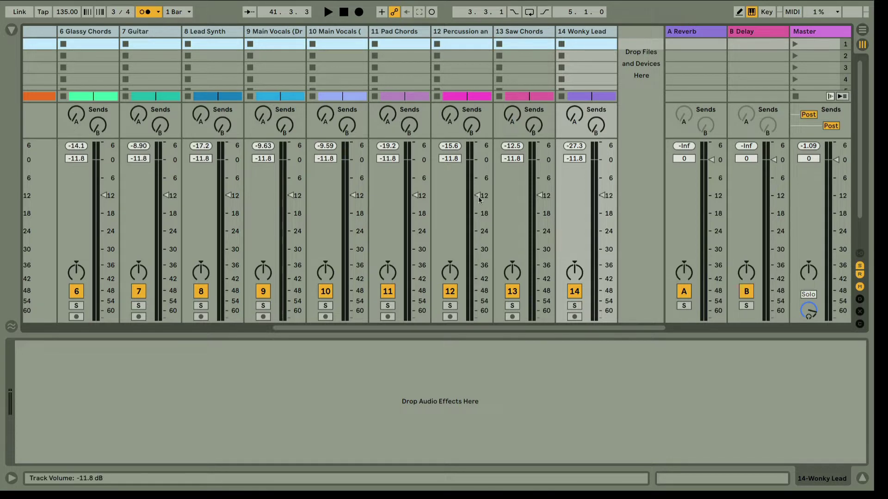
key(Tab)
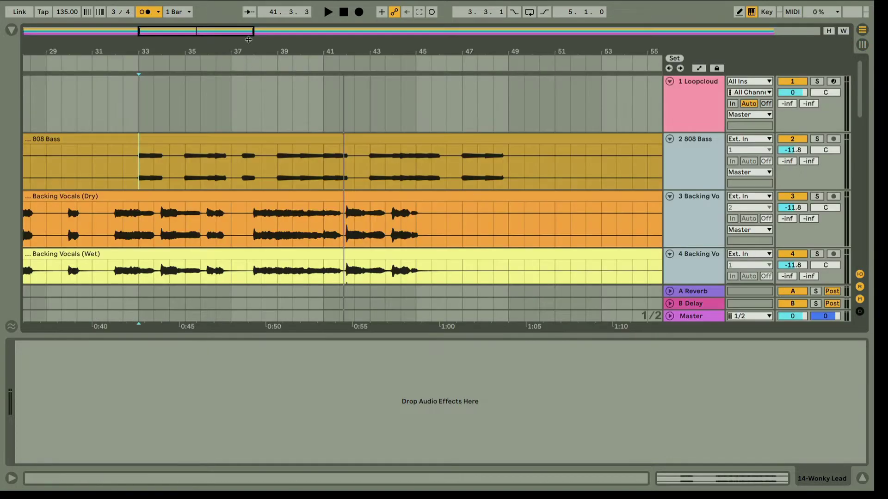
Examine where the stem clips end around bar 178 and compare their lengths across all tracks
key(minus)
key(minus)
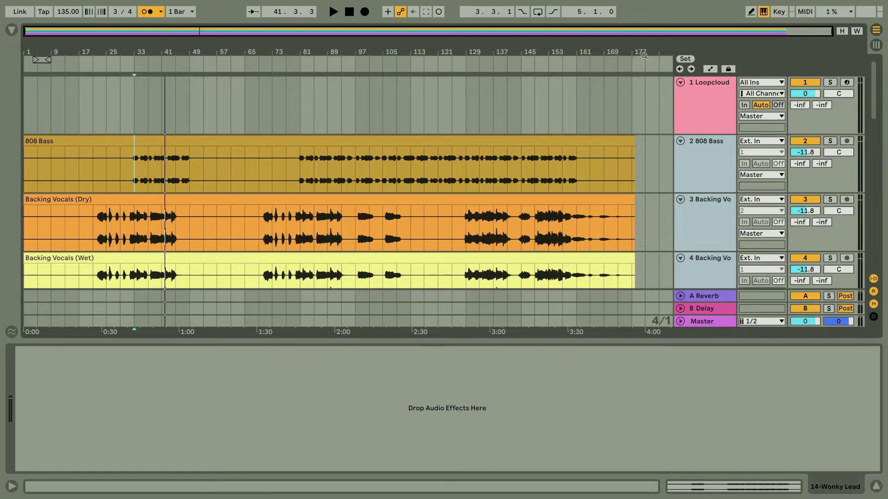
drag(637, 48, 470, 168)
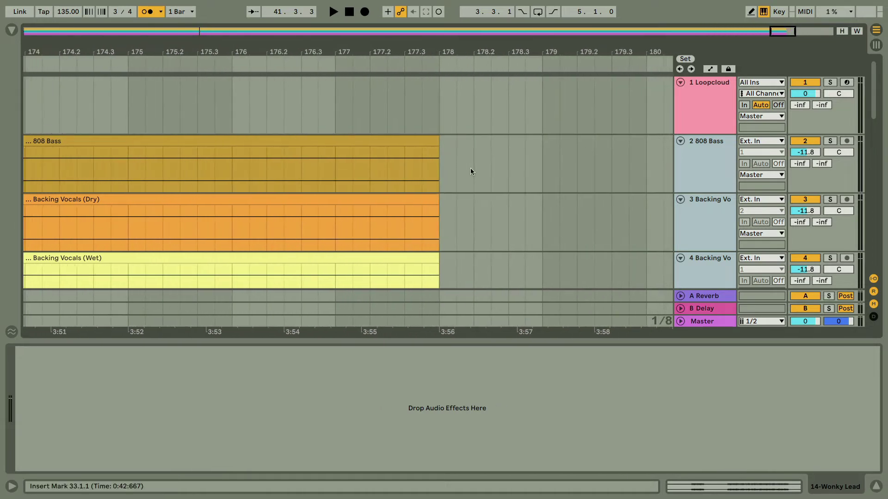
scroll(470, 167, down, 8)
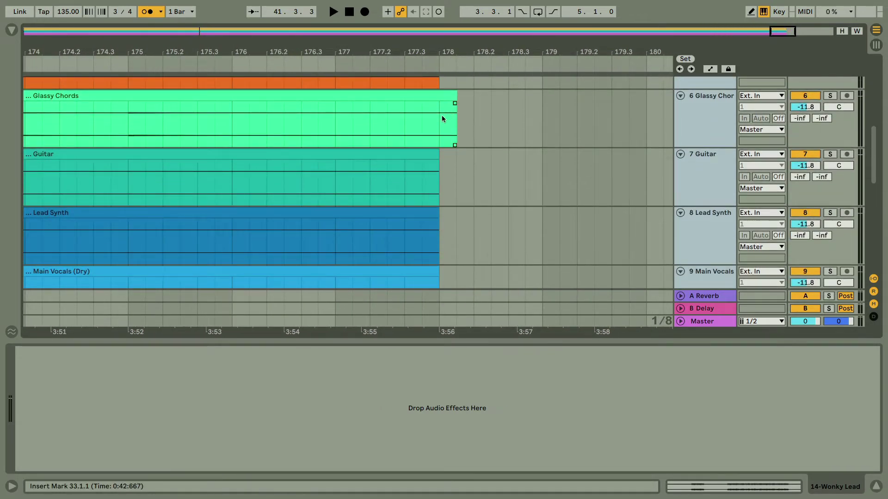
scroll(442, 117, down, 6)
scroll(442, 117, up, 3)
scroll(442, 117, up, 10)
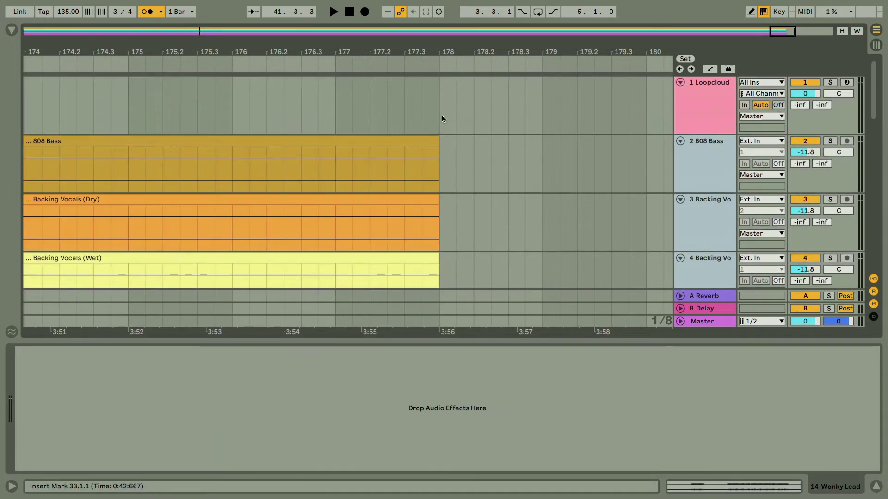
drag(437, 46, 408, 84)
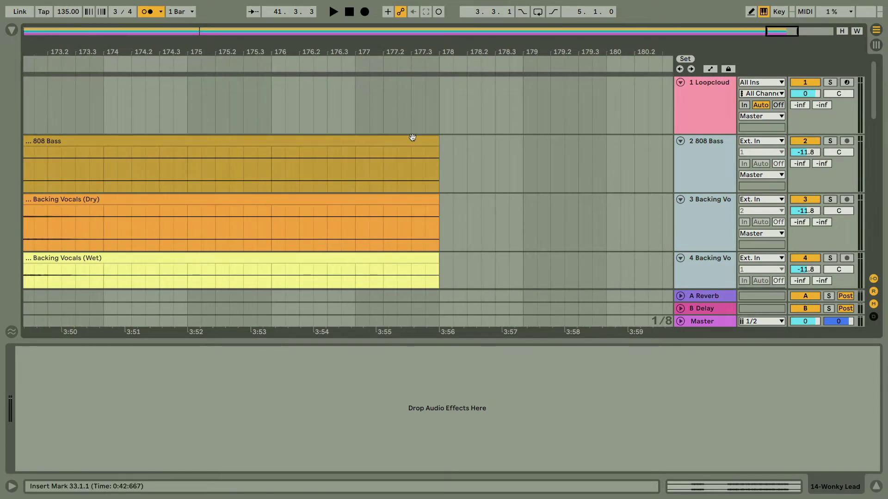
scroll(440, 140, down, 10)
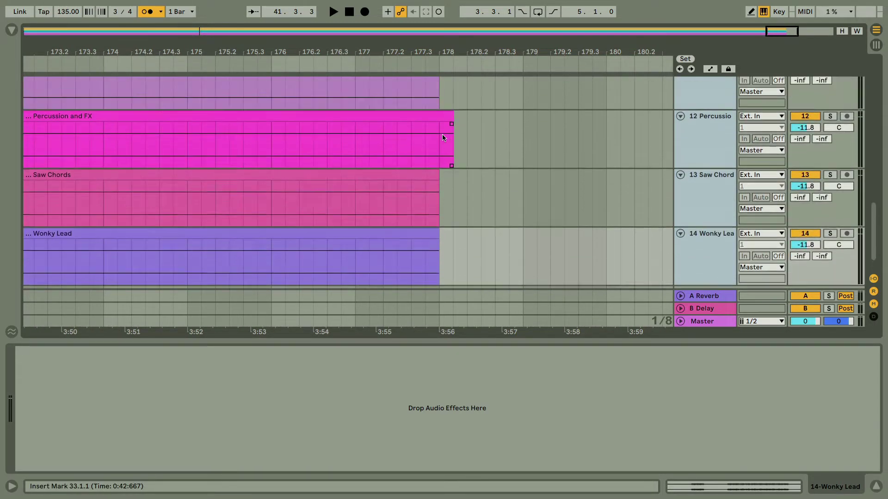
Inspect the stem clip endings near bar 178 from Wonky Lead up to 808 Bass, and where their audio fades out
scroll(442, 134, up, 4)
scroll(432, 142, up, 5)
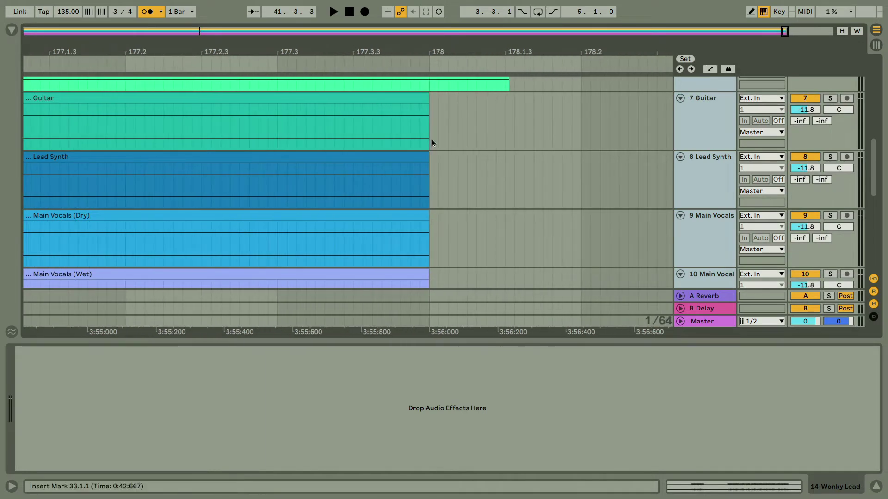
mouse_move(419, 56)
mouse_down()
mouse_move(436, 51)
mouse_move(421, 47)
mouse_up()
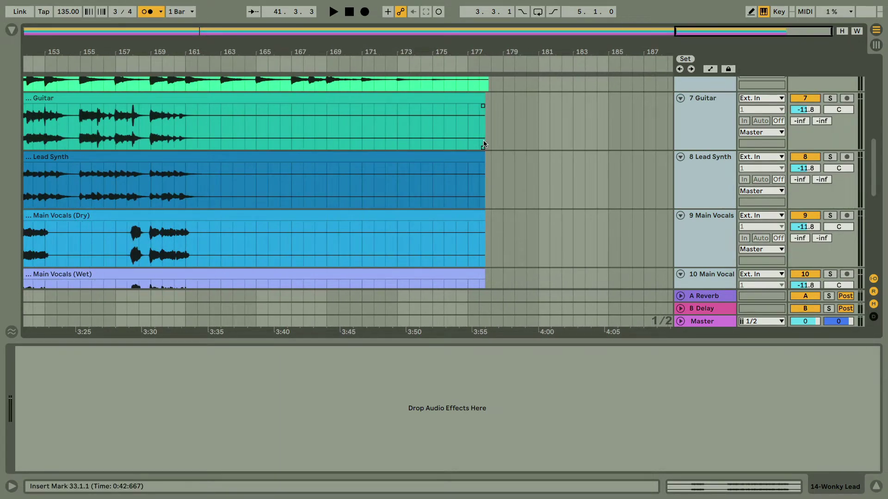
scroll(484, 140, up, 6)
scroll(483, 139, up, 2)
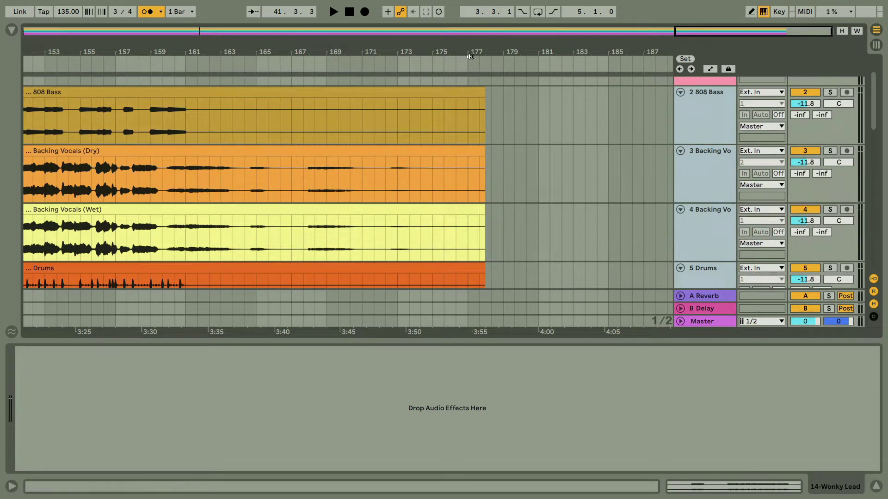
scroll(451, 100, up, 3)
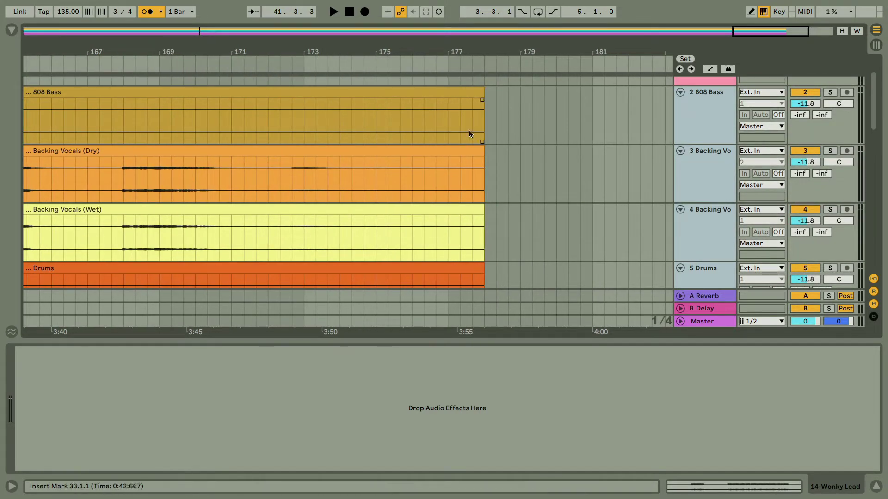
scroll(428, 85, down, 3)
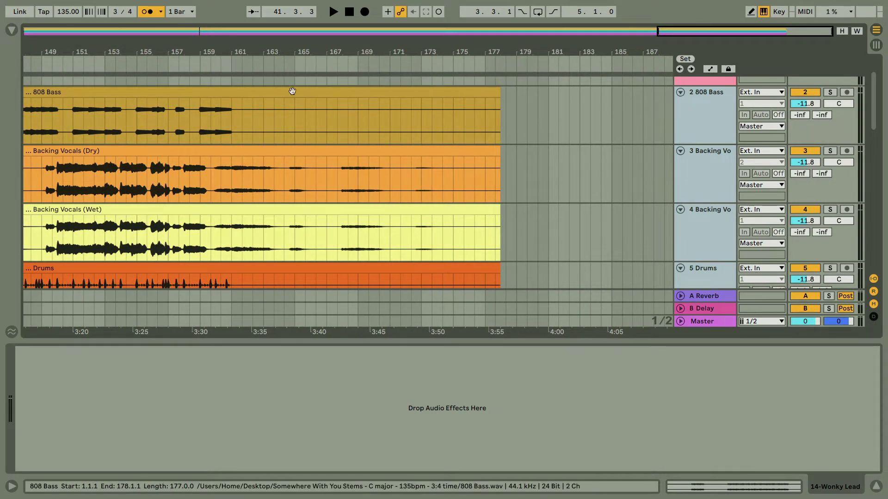
scroll(433, 82, down, 1)
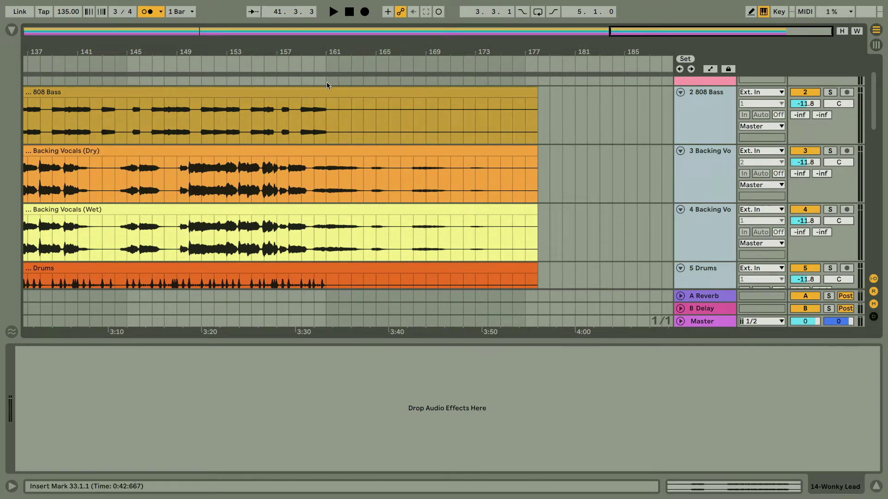
Play the end of the song from bar 161 and again from bar 177 to check for remaining audio
click(324, 121)
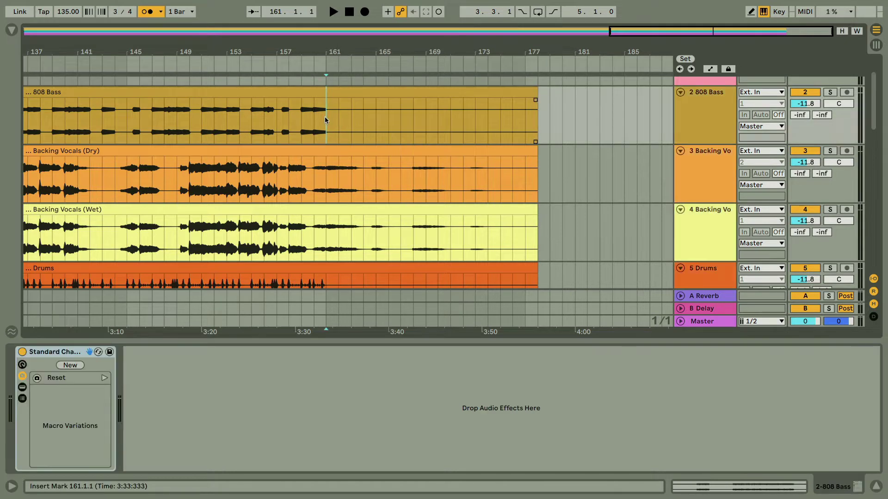
key(space)
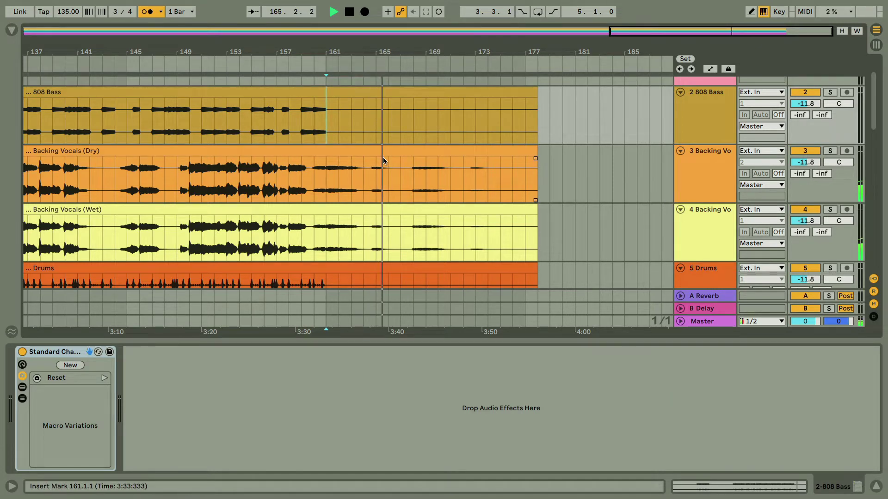
key(space)
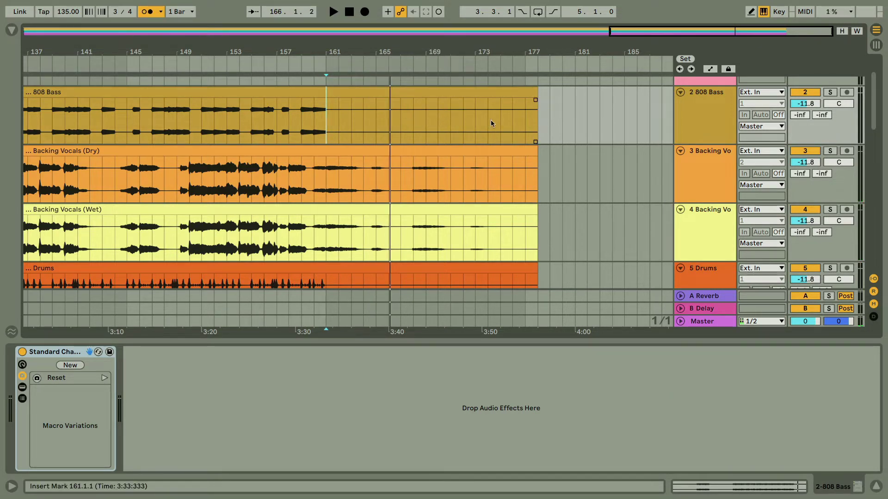
click(533, 141)
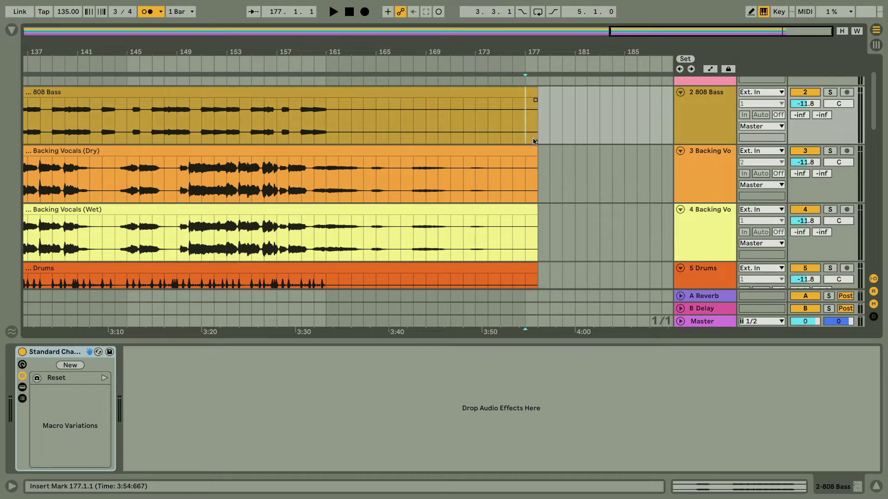
key(space)
key(space)
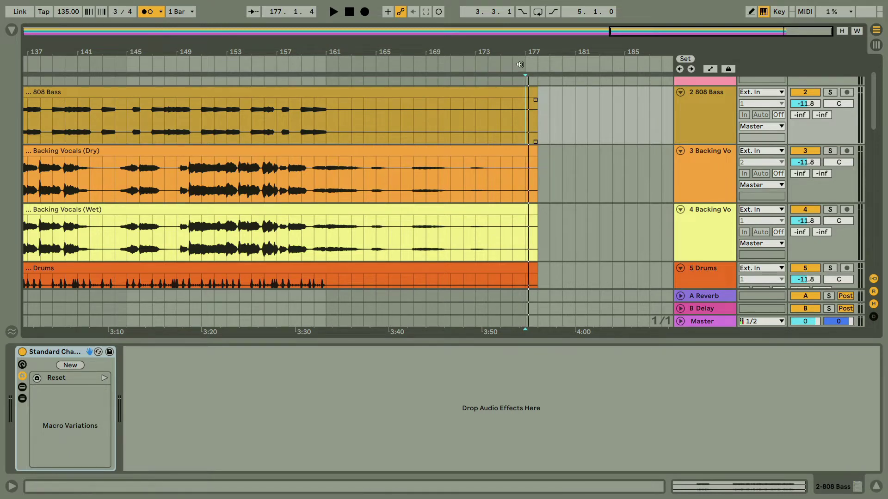
Shrink all the stem tracks from 808 Bass to Wonky Lead to a compact height and hide the device view
drag(530, 49, 466, 46)
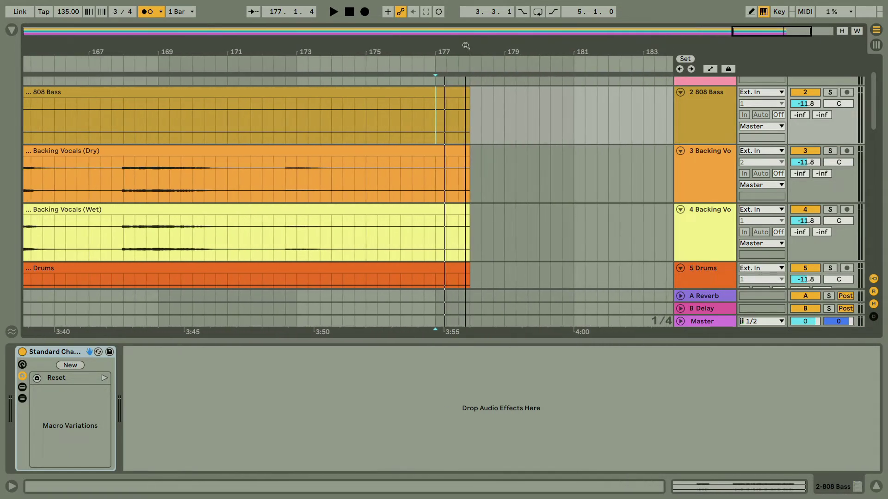
click(698, 107)
scroll(700, 124, down, 10)
shift+click(697, 212)
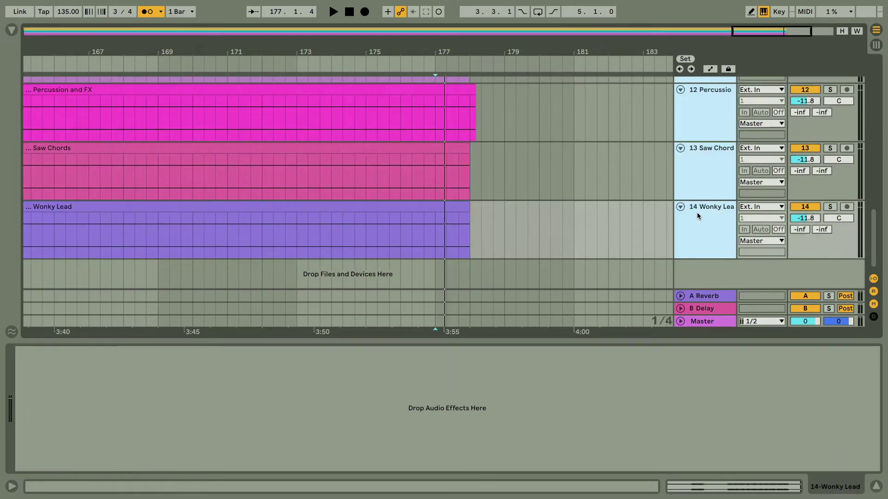
drag(703, 254, 703, 225)
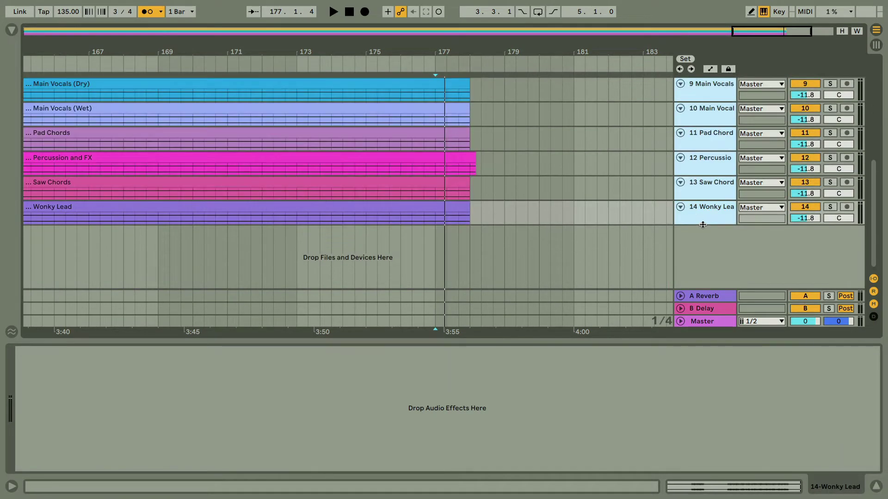
click(875, 487)
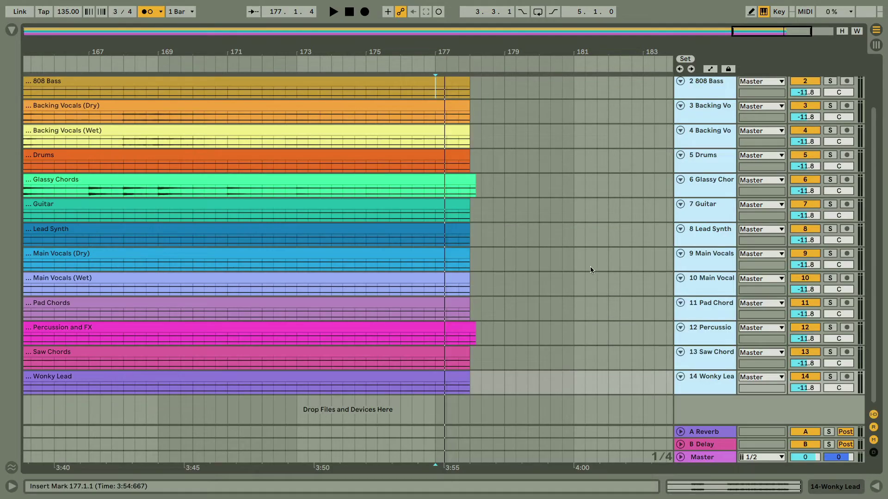
Split all the stem clips from Wonky Lead up to 808 Bass at bar 177
scroll(591, 266, up, 2)
scroll(590, 266, down, 2)
scroll(590, 266, up, 2)
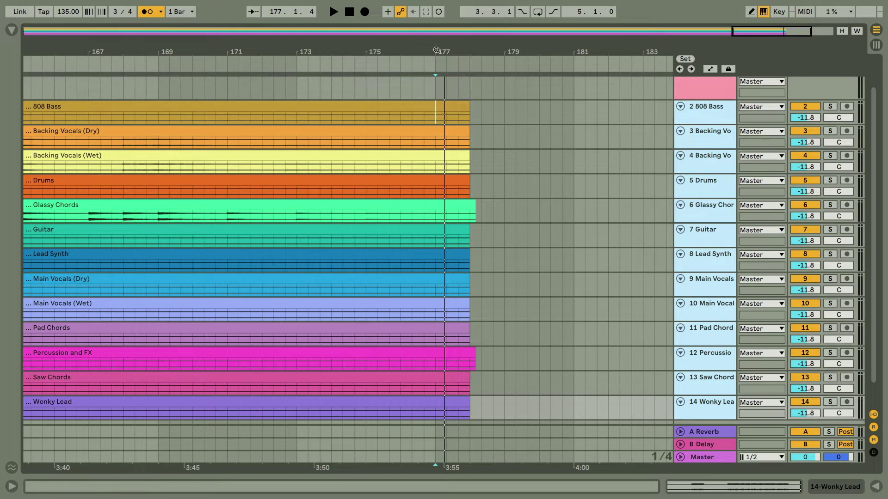
click(435, 415)
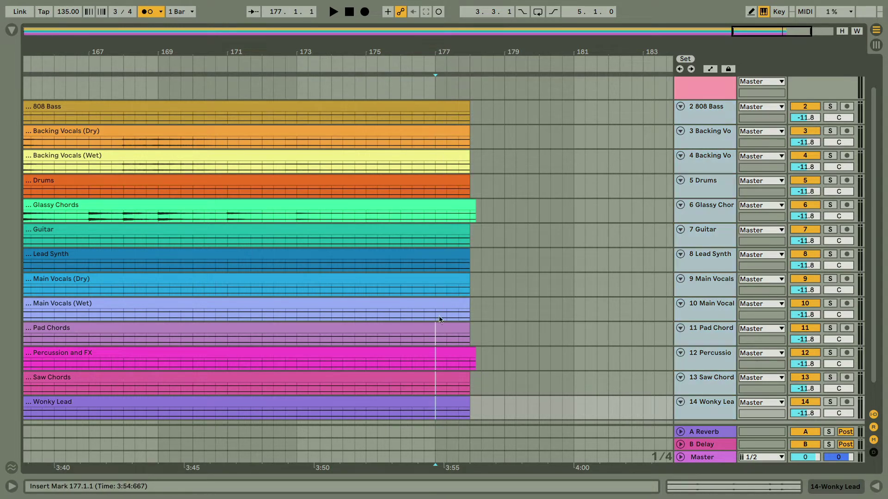
drag(439, 319, 436, 110)
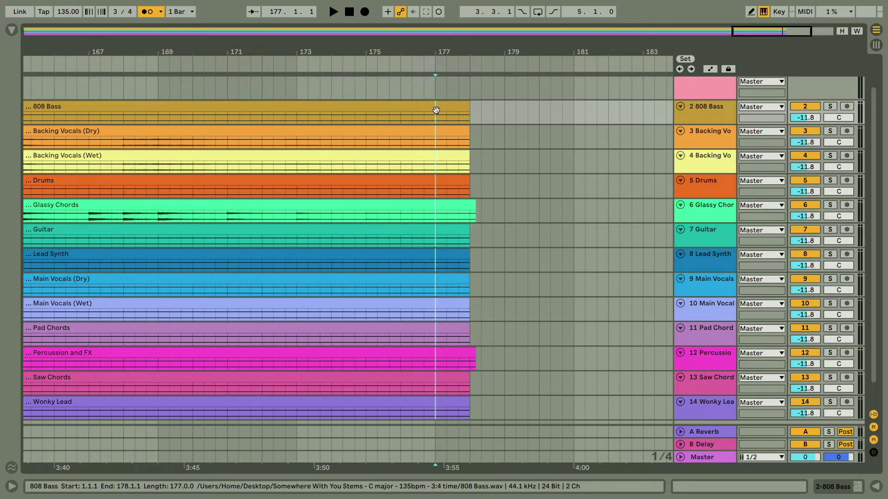
key(super+e)
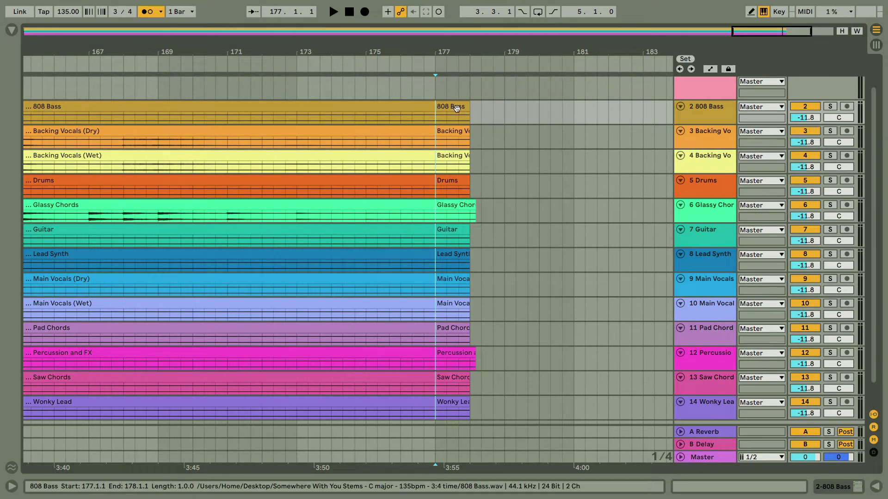
Select the split-off clip ends past bar 177 across all the stem tracks and delete them
click(455, 110)
scroll(454, 121, down, 1)
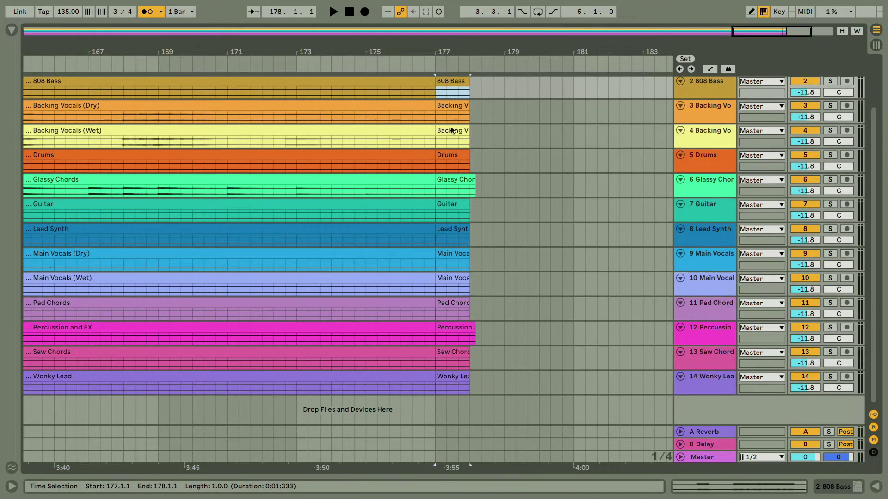
shift+click(450, 378)
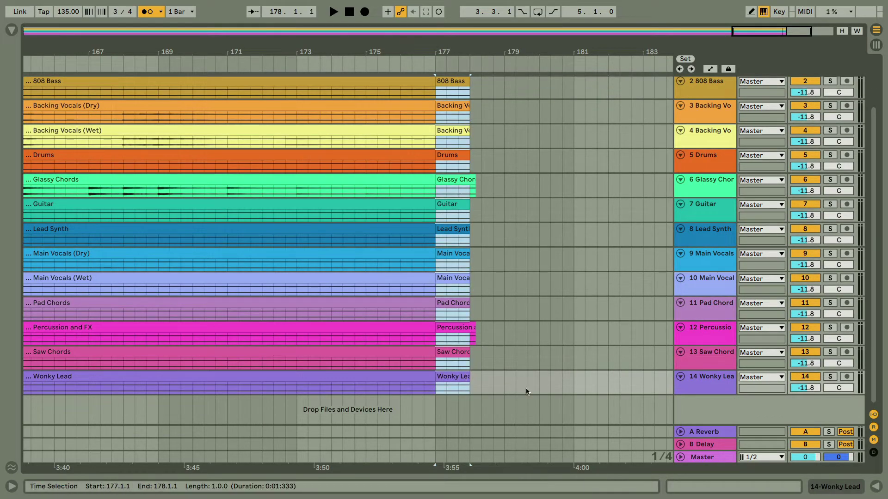
drag(528, 391, 436, 111)
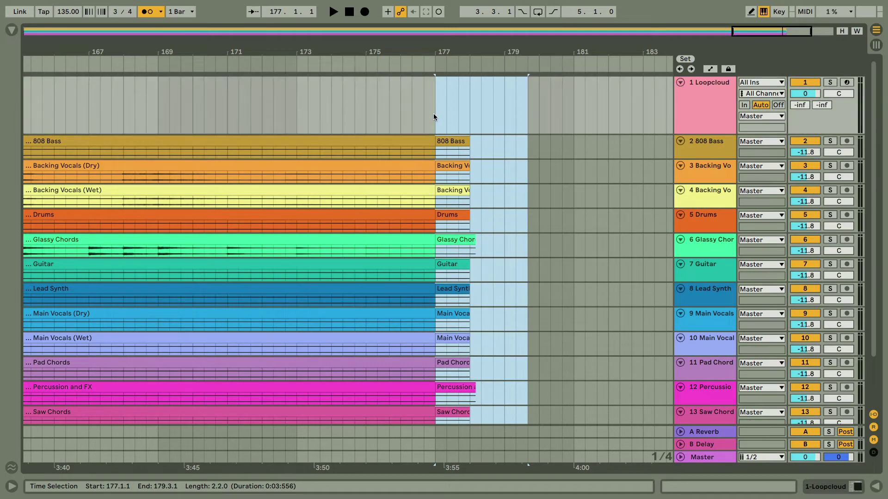
key(Delete)
scroll(473, 182, down, 1)
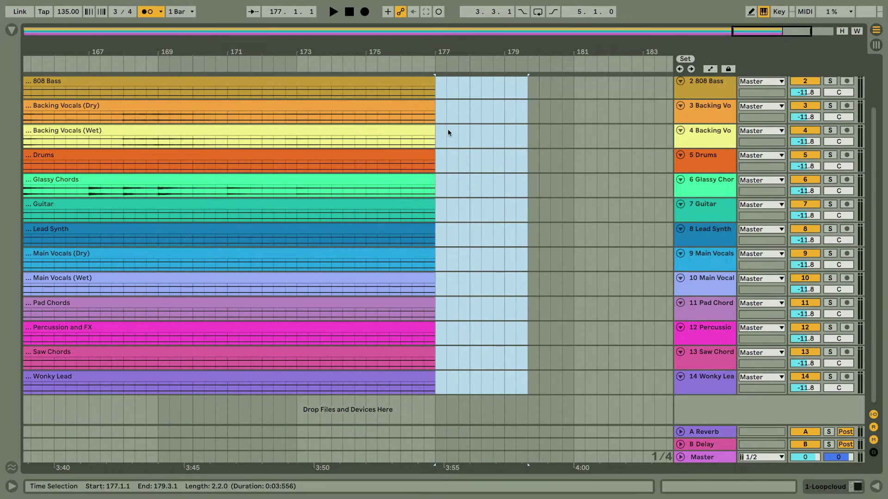
Select the full-length stem clips from 808 Bass to Wonky Lead and consolidate them
scroll(448, 67, down, 5)
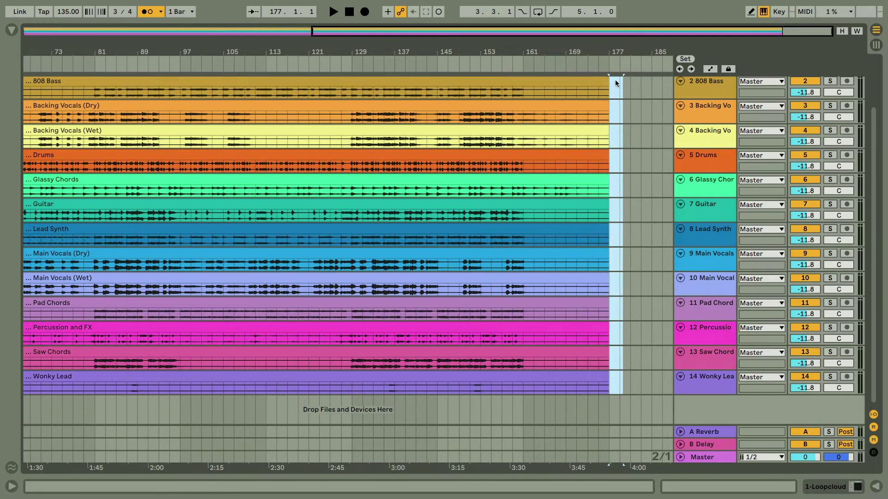
scroll(646, 55, down, 3)
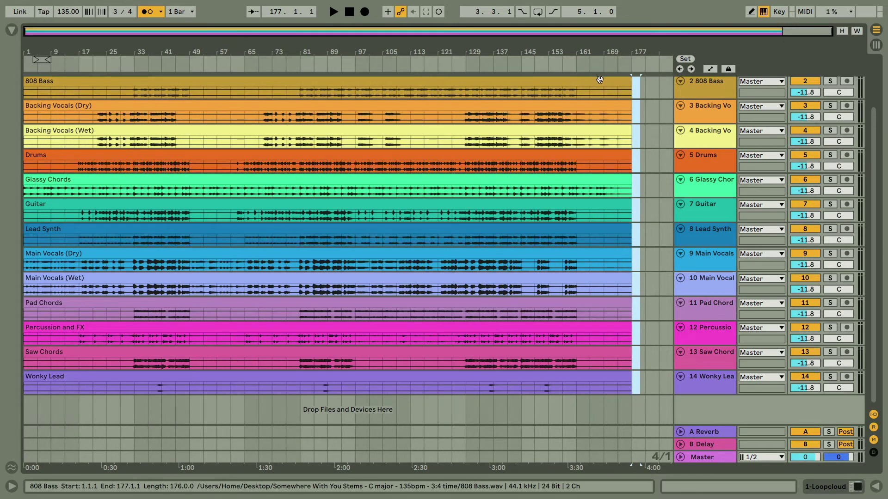
click(486, 83)
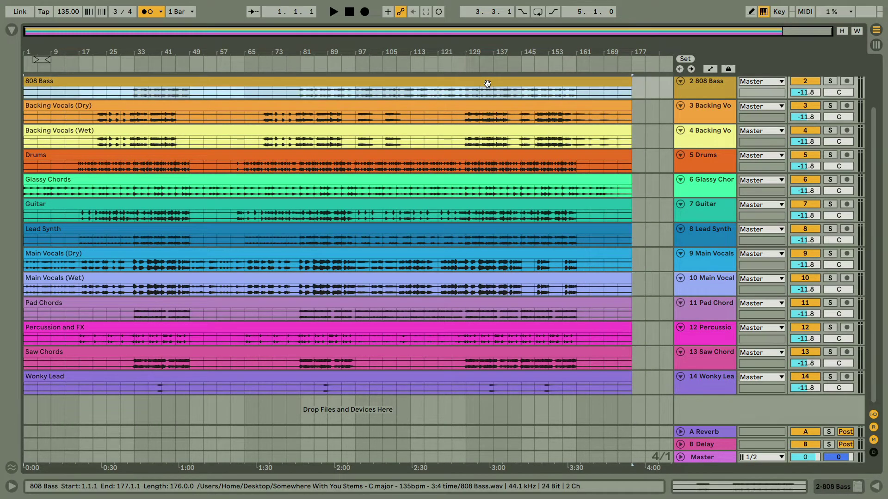
shift+click(489, 378)
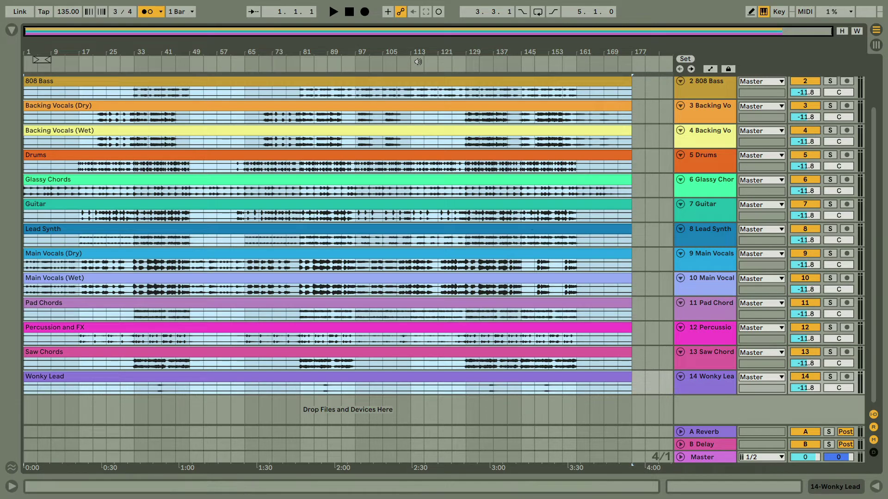
right_click(407, 85)
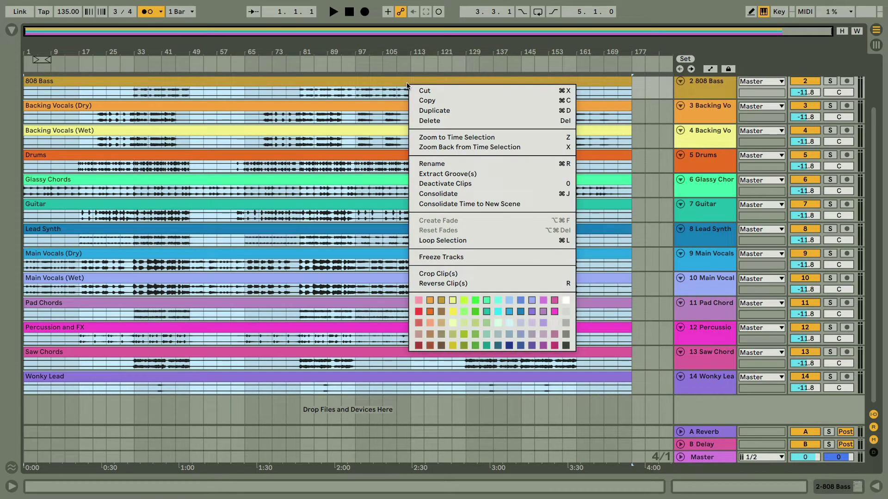
click(468, 195)
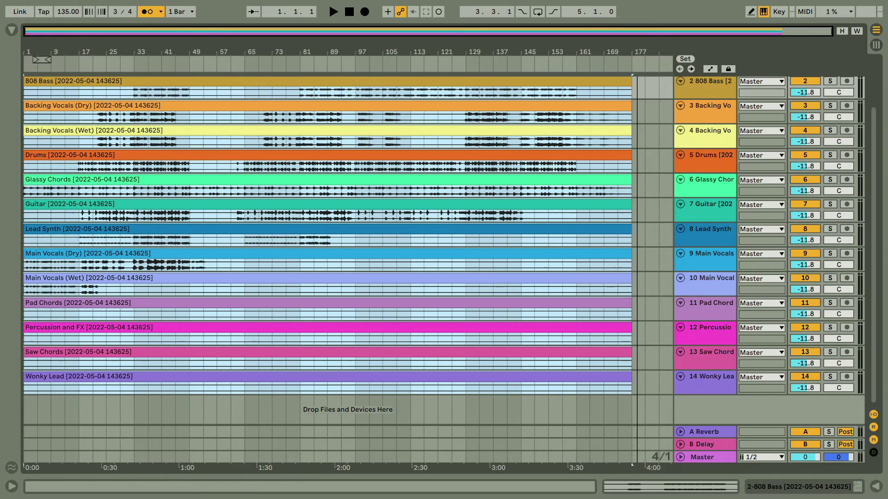
Open the consolidated 808 Bass clip's audio settings and switch Warp off and back on
key(ctrl+a)
scroll(311, 125, up, 1)
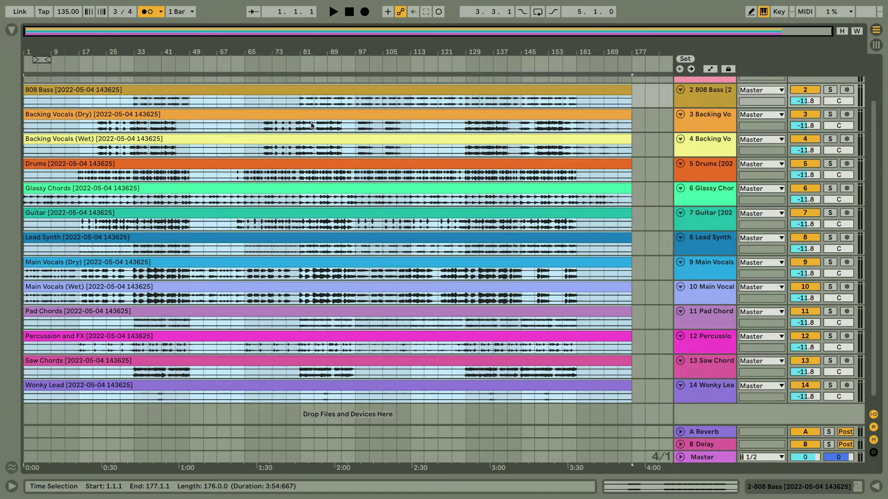
scroll(310, 122, up, 5)
scroll(318, 106, down, 3)
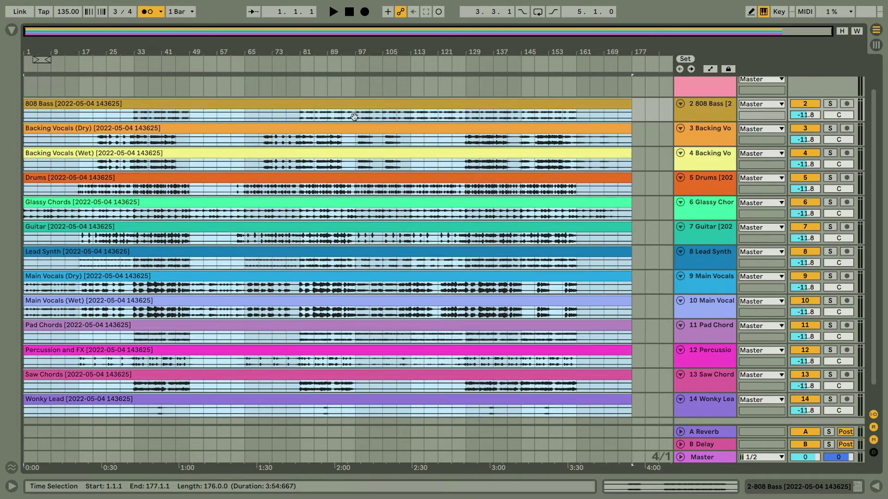
double_click(318, 105)
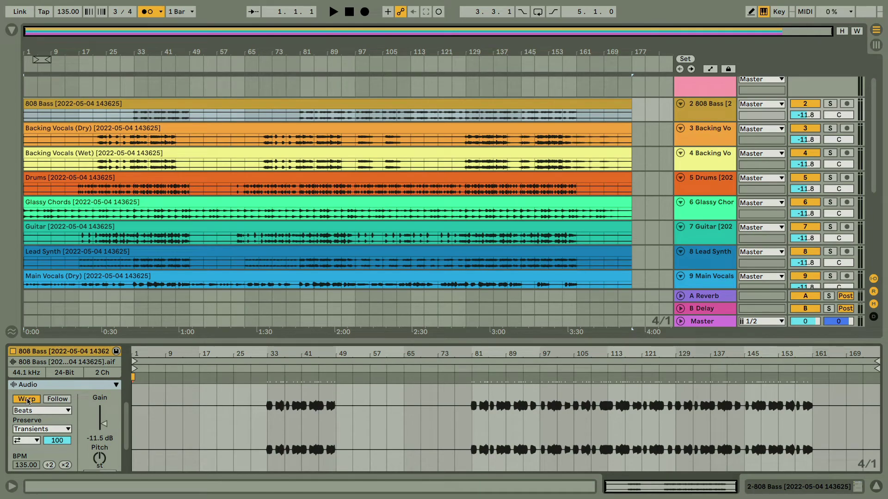
scroll(276, 208, down, 5)
scroll(276, 208, up, 3)
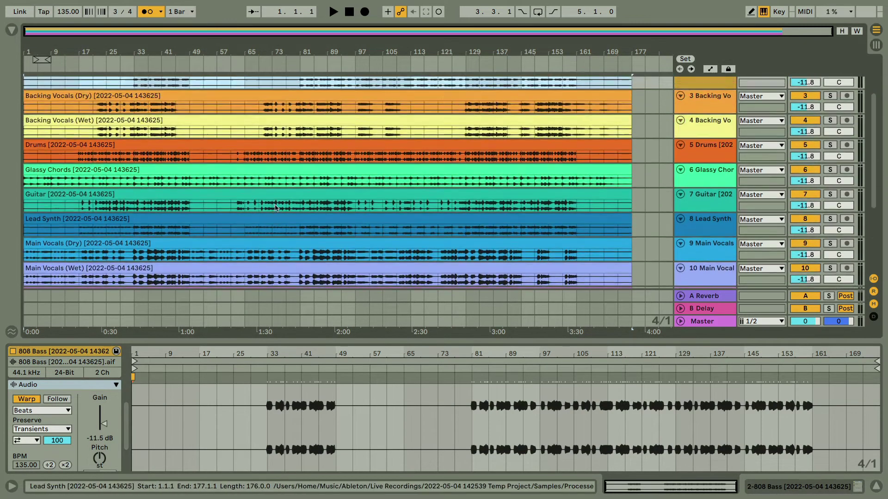
click(26, 400)
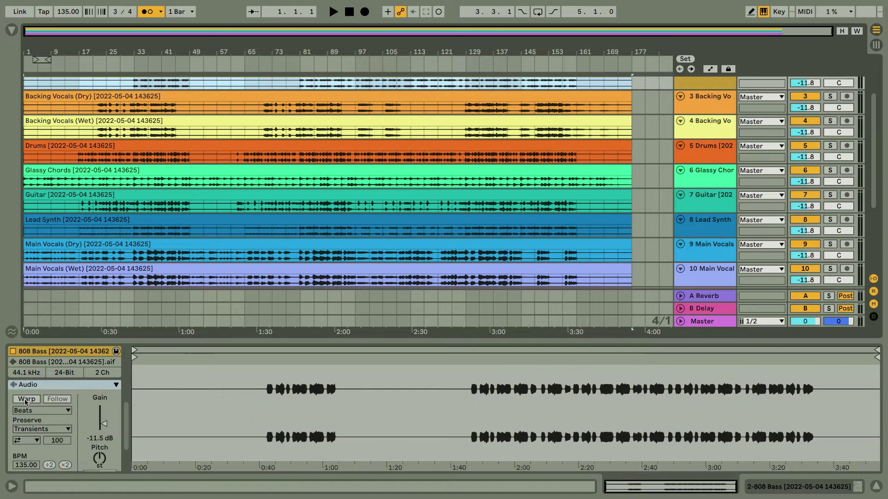
click(26, 400)
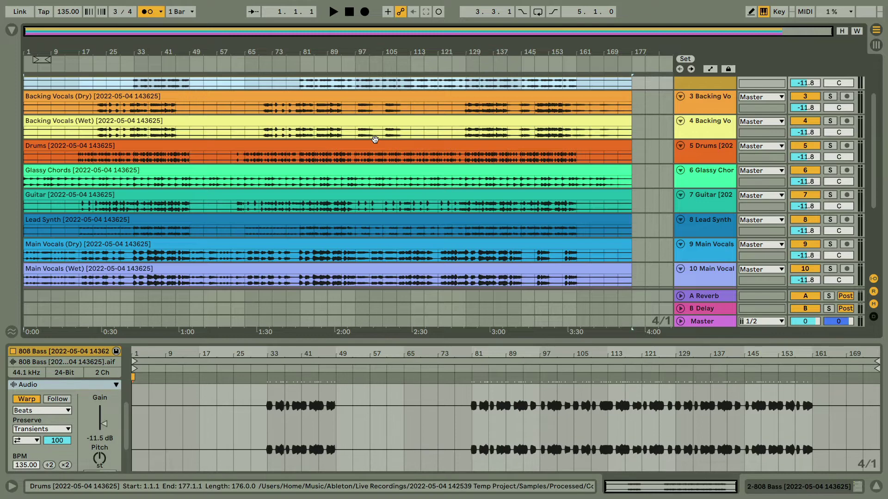
Select all the stem clips from 808 Bass to Wonky Lead and set their warp mode to Complex
scroll(375, 139, up, 3)
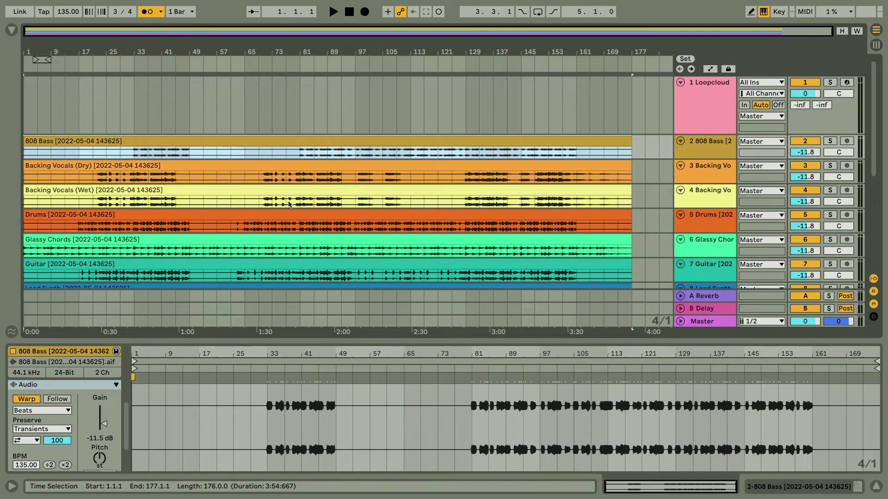
scroll(309, 232, down, 5)
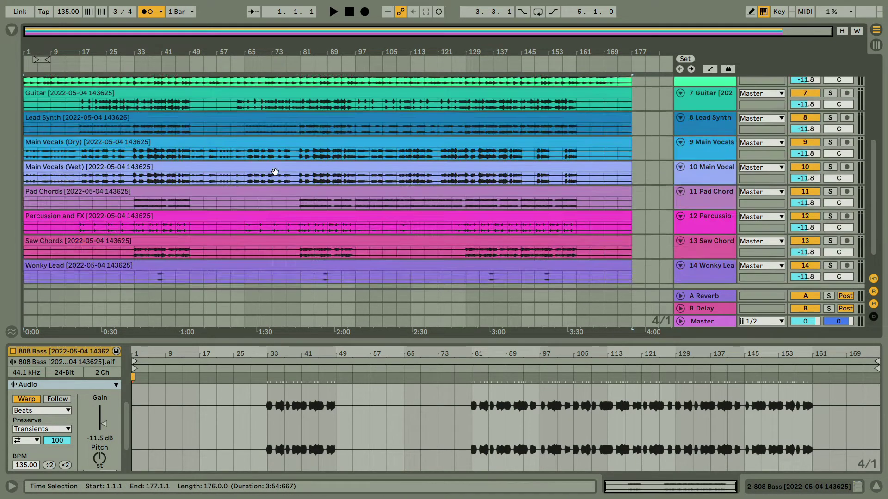
shift+click(309, 241)
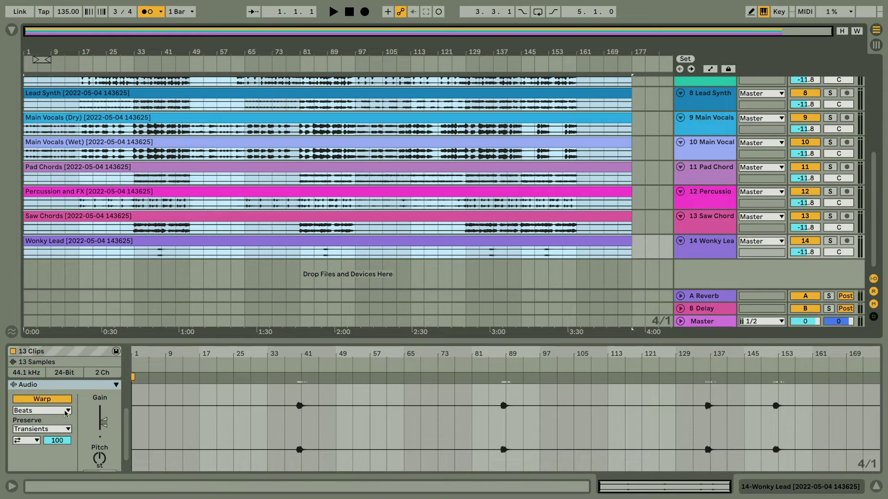
click(42, 411)
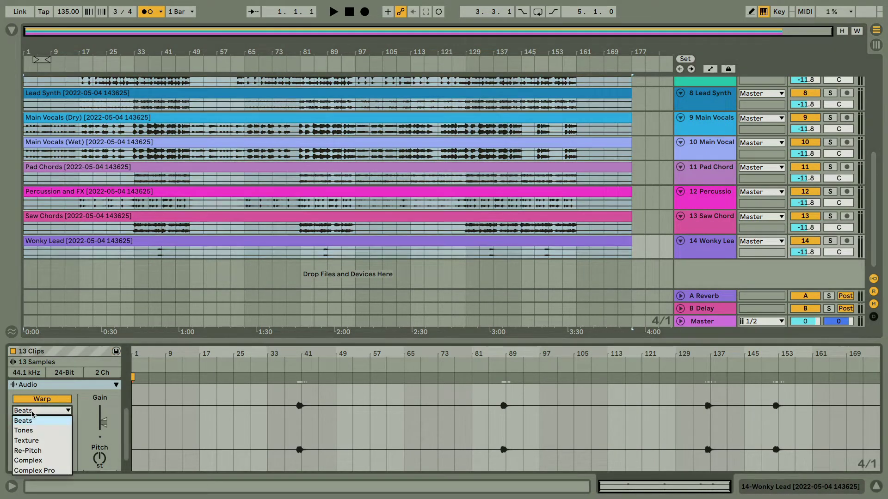
click(43, 461)
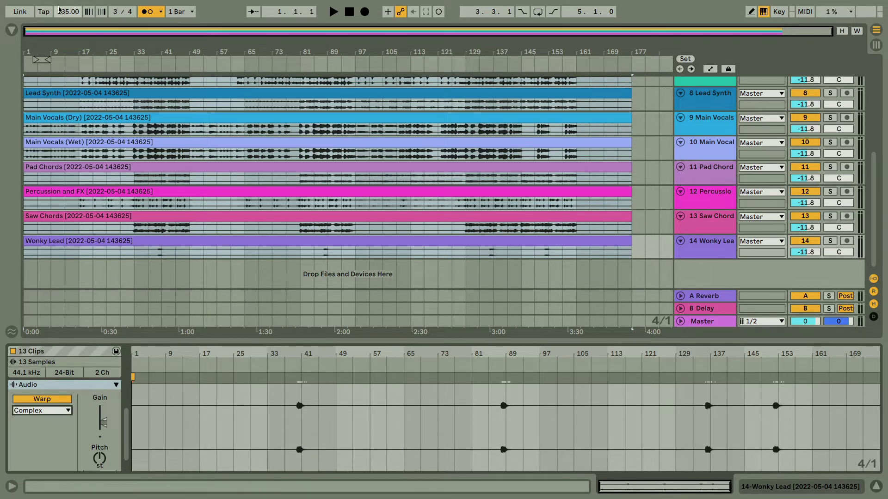
Lower the project tempo to 105 BPM and play the stems from bar 33
drag(62, 11, 62, 25)
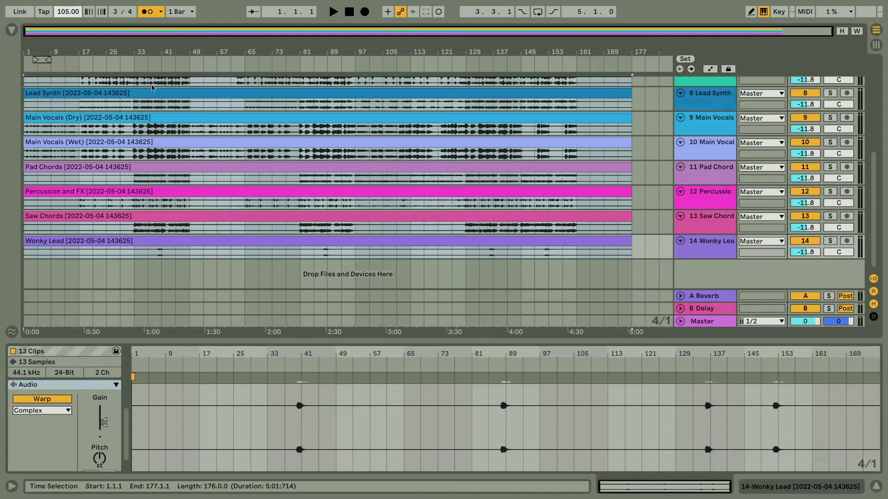
key(space)
key(space)
key(ctrl+a)
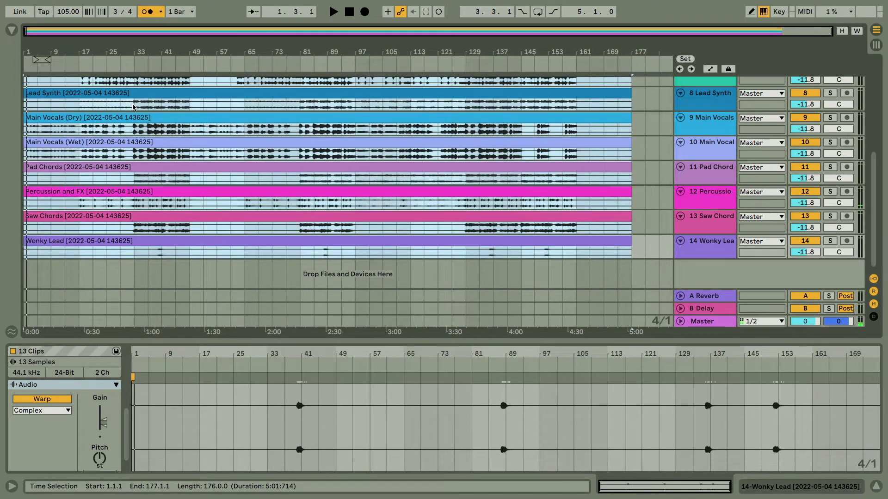
click(135, 104)
key(space)
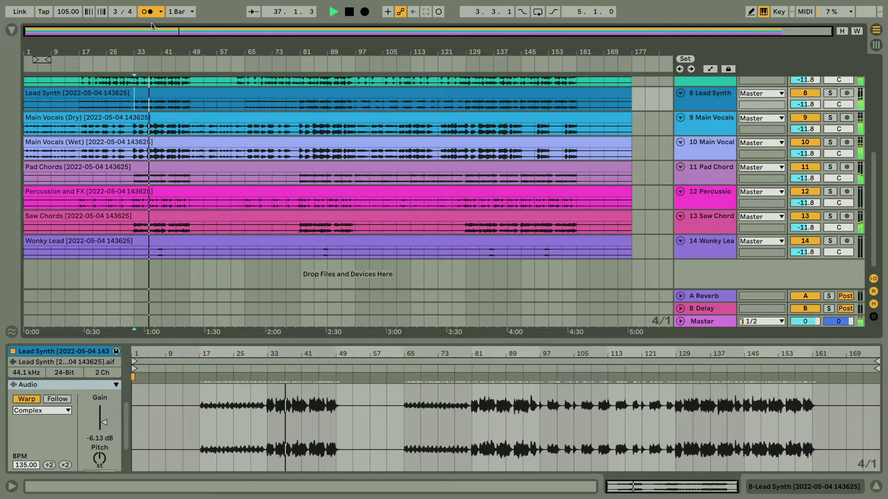
key(space)
Raise the project tempo to 169 BPM, play the stems from bar 33 and hide the clip detail view
drag(68, 11, 68, 0)
click(135, 104)
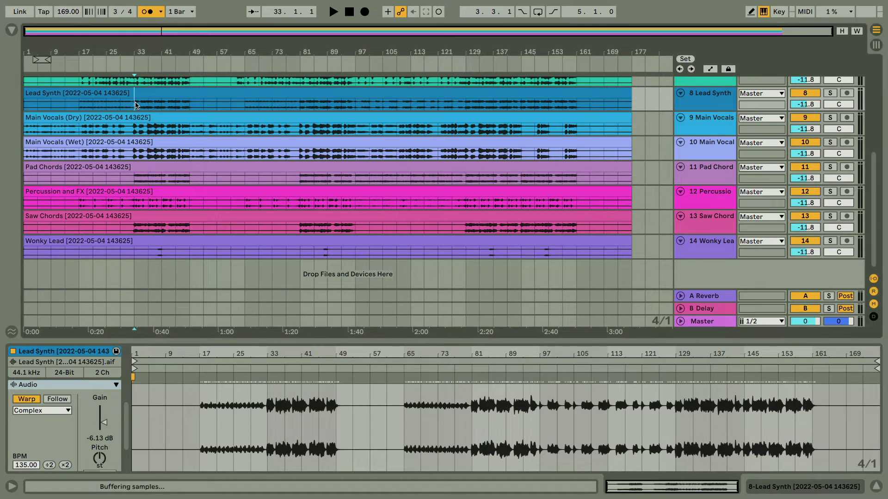
key(space)
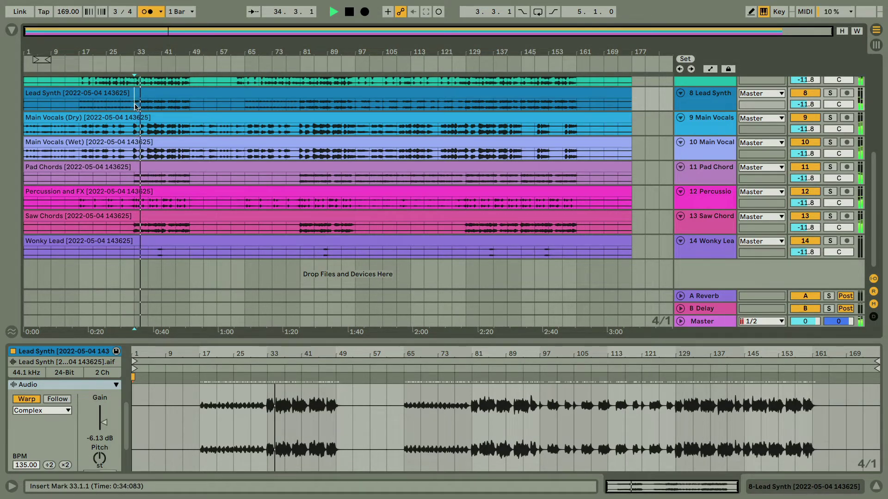
scroll(390, 208, up, 5)
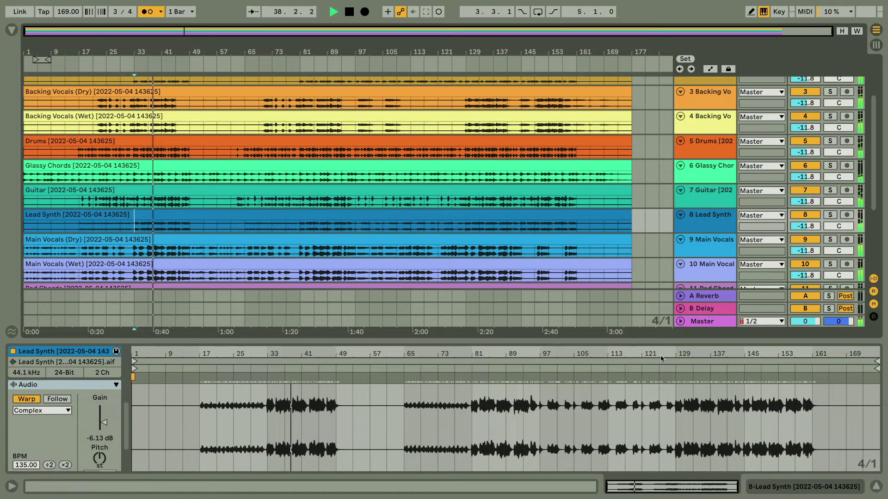
key(alt+super+l)
scroll(269, 187, up, 1)
scroll(269, 187, up, 2)
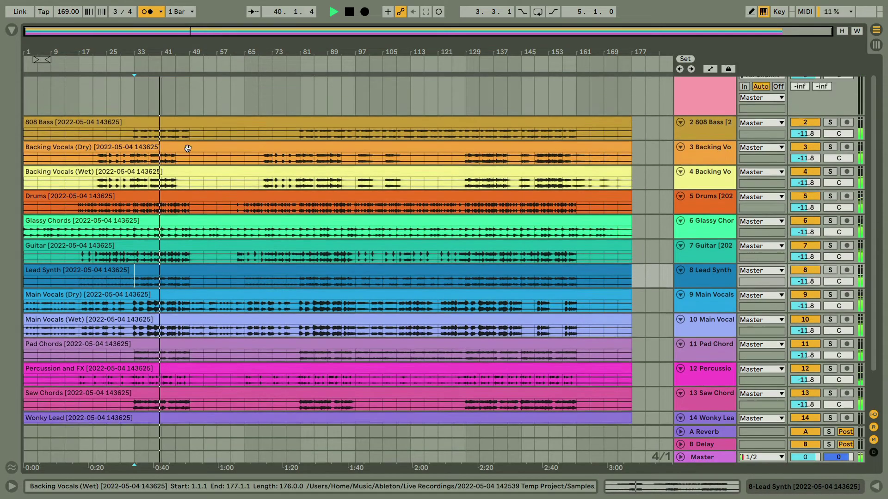
key(space)
Reduce the height of the Loopcloud track so that all the stem tracks fit in the arrangement
scroll(628, 148, up, 1)
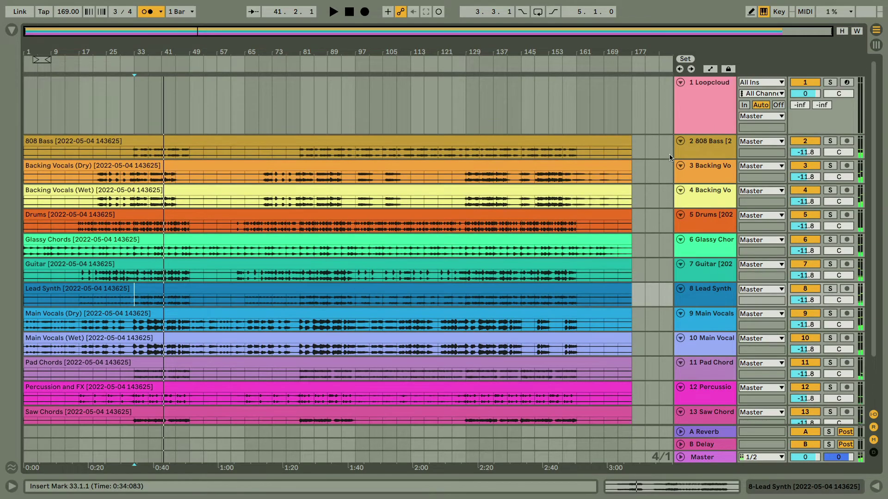
click(701, 130)
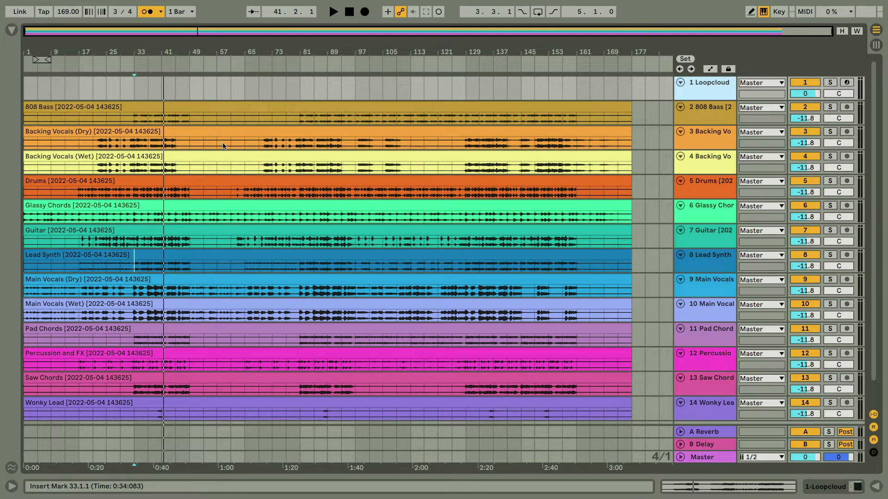
scroll(297, 181, down, 1)
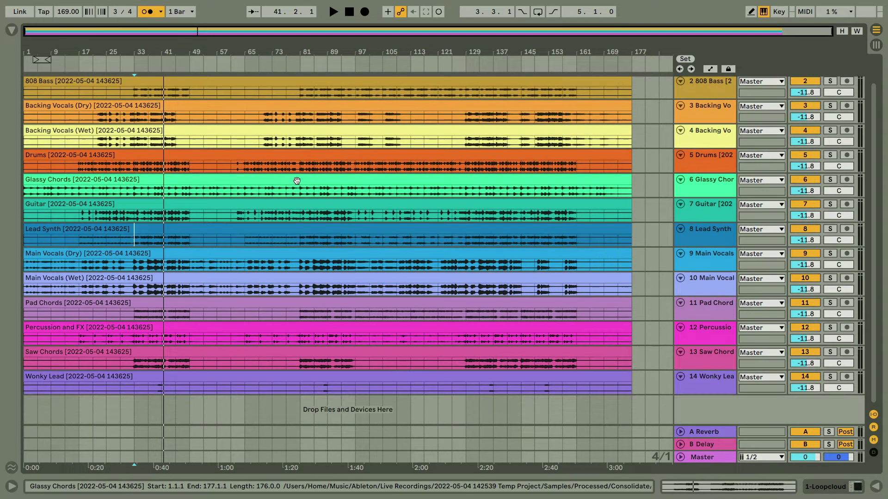
scroll(297, 181, up, 1)
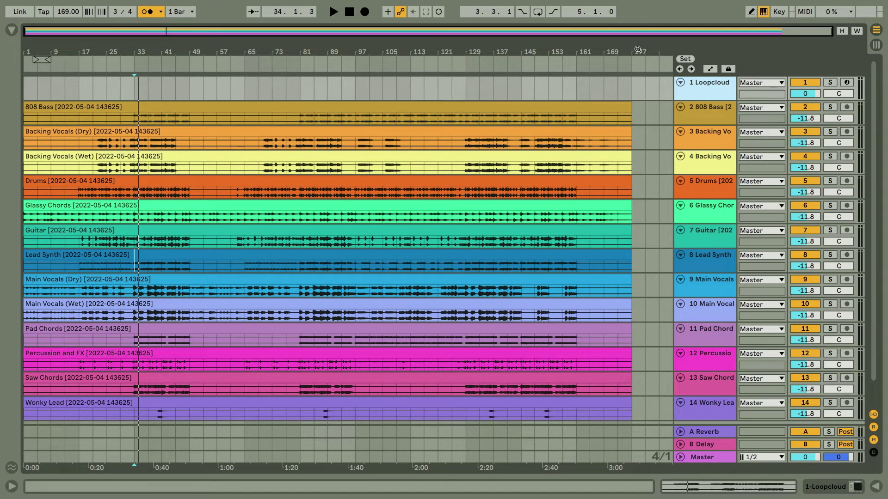
Examine where the stem clips end around bar 177
drag(637, 50, 577, 79)
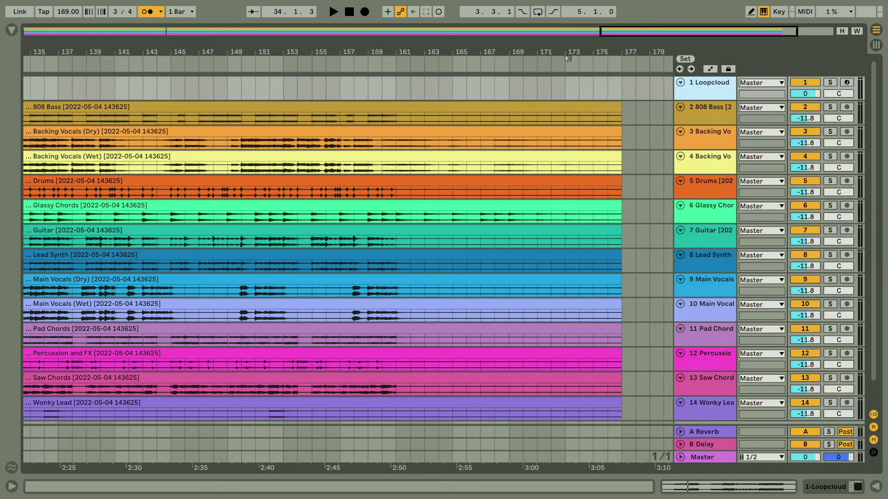
scroll(629, 50, up, 3)
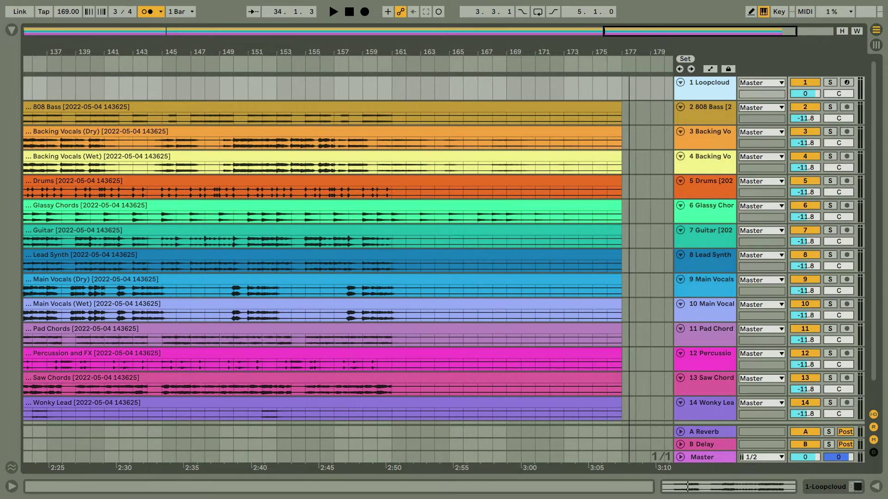
scroll(598, 51, up, 3)
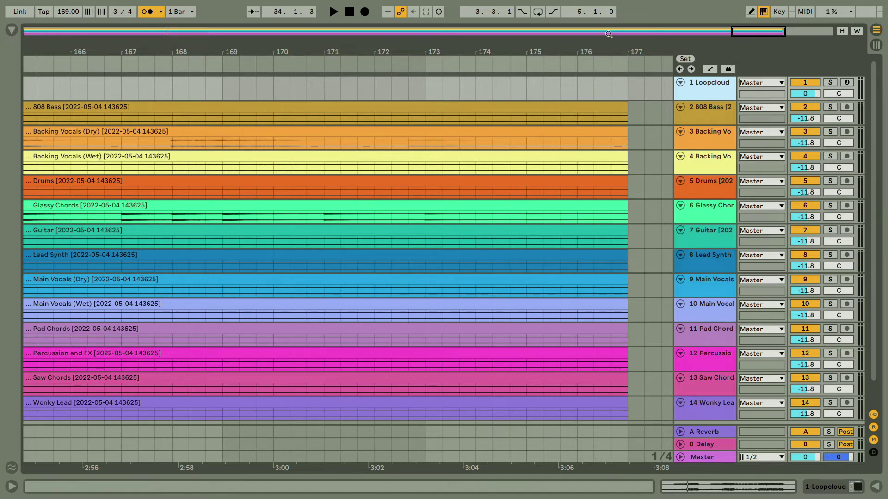
drag(597, 50, 605, 3)
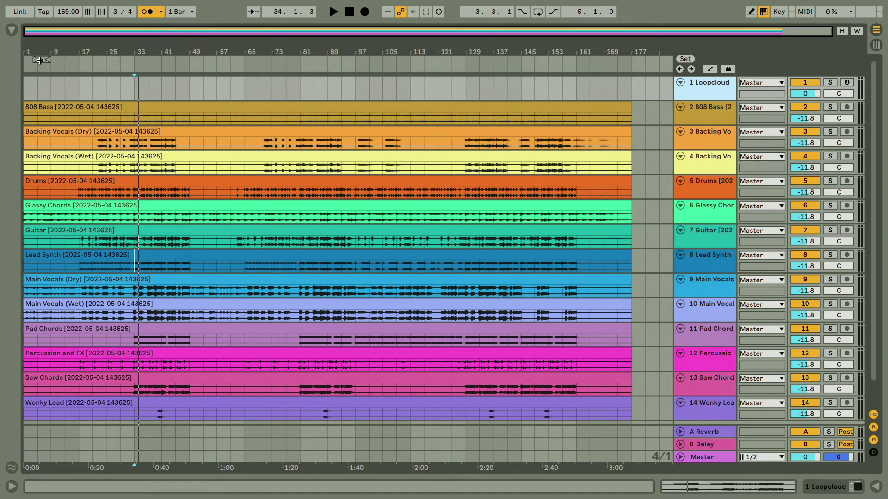
Change the project time signature to 4/4 and set the tempo to 135 BPM
click(115, 13)
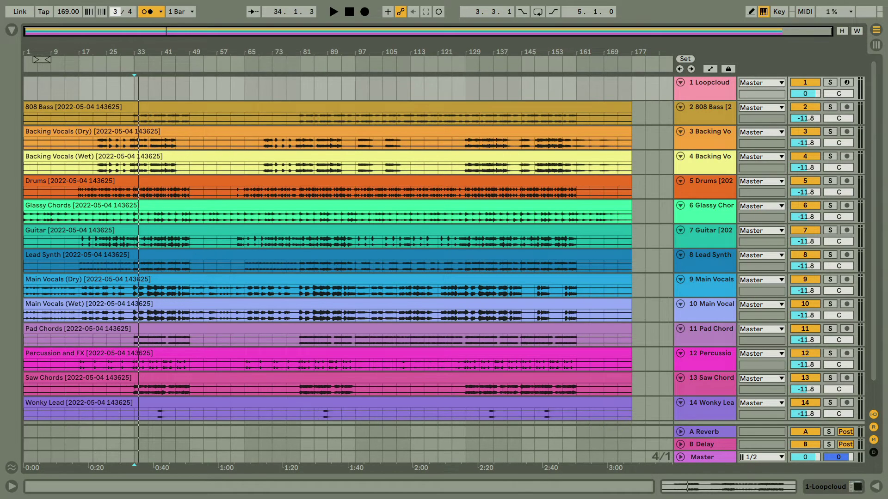
text(4)
key(Return)
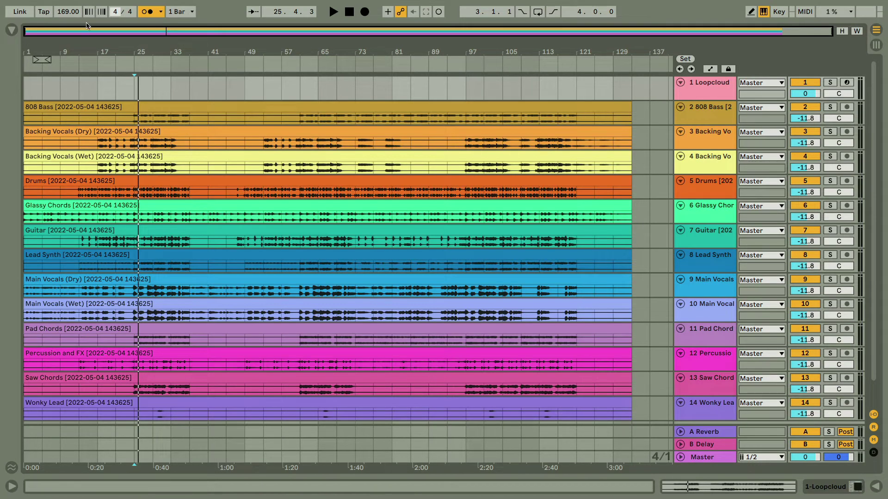
click(59, 11)
key(Return)
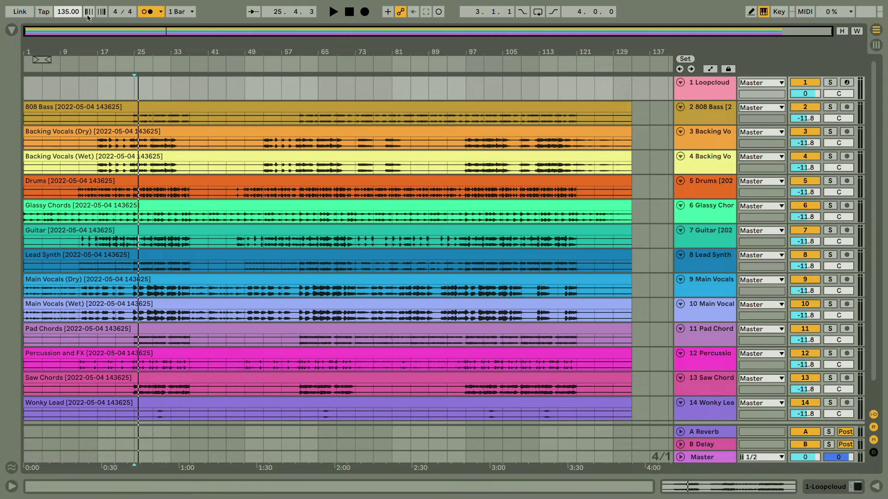
Select all the stem clips from 808 Bass to Wonky Lead and set their clip signature to 4/4
click(135, 142)
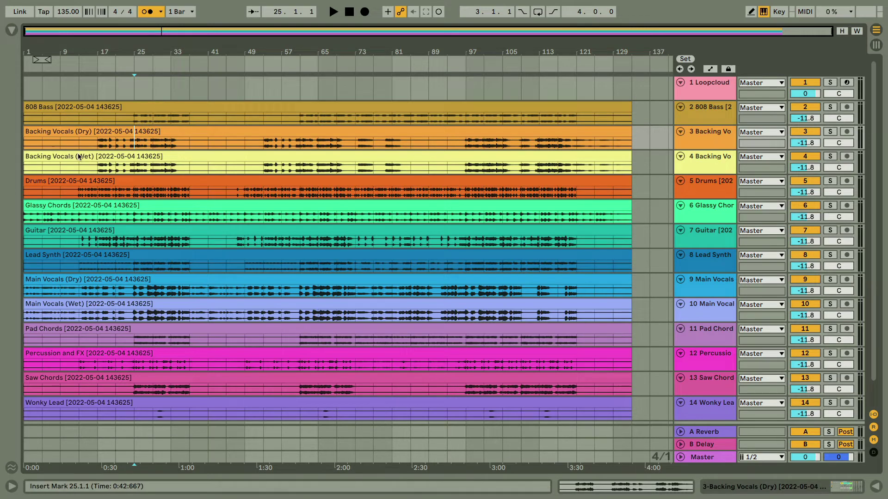
click(121, 106)
double_click(120, 106)
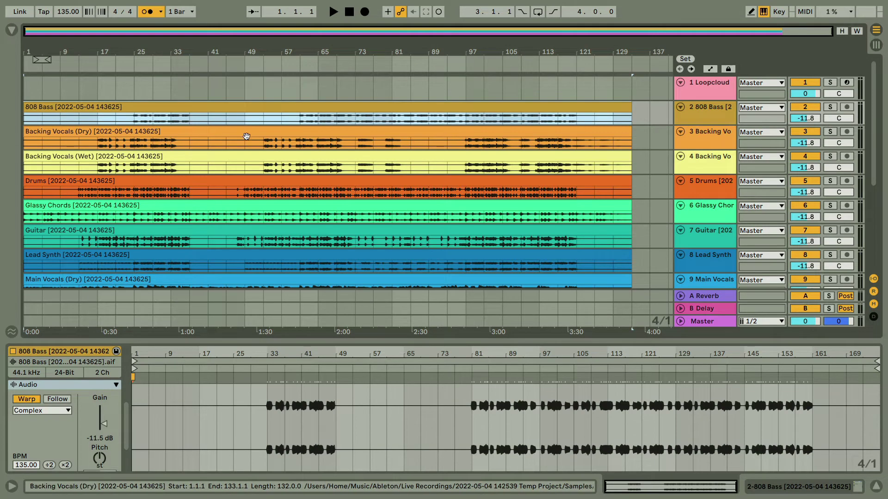
scroll(220, 155, down, 5)
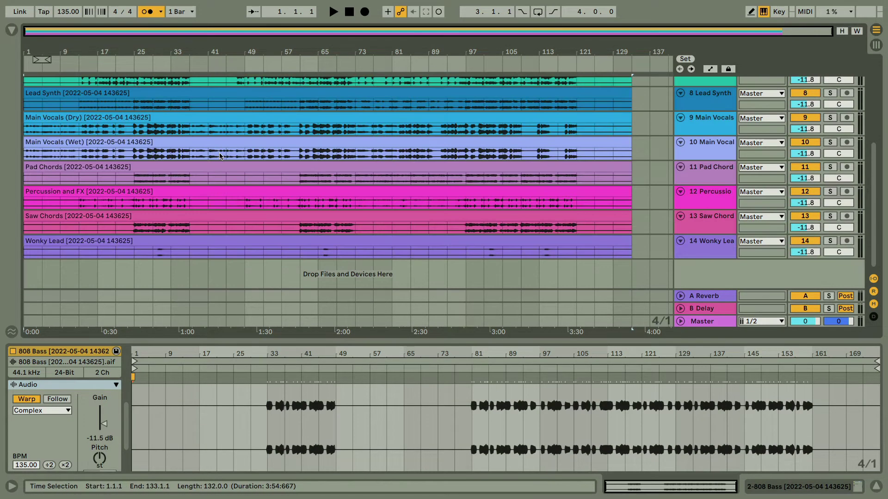
shift+click(203, 241)
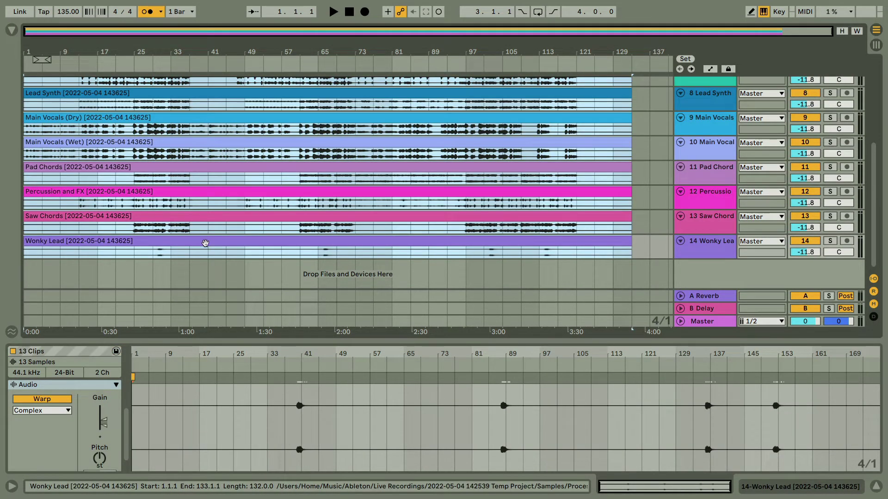
click(525, 352)
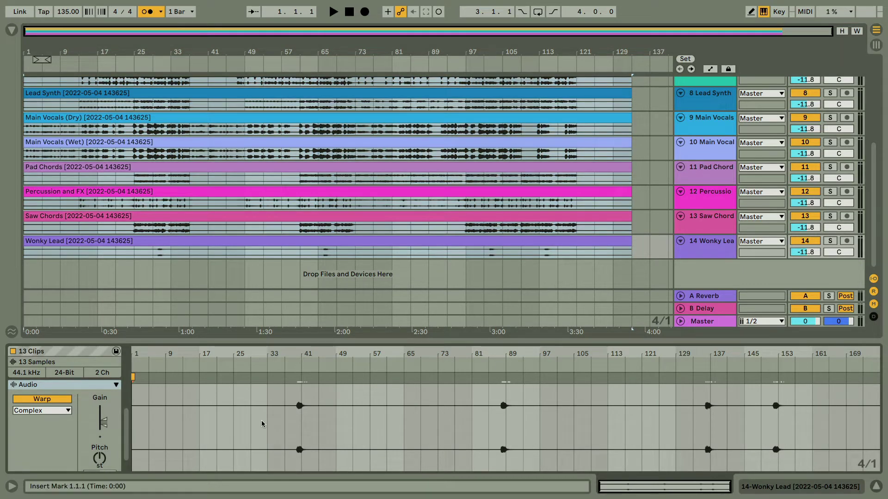
scroll(60, 393, up, 5)
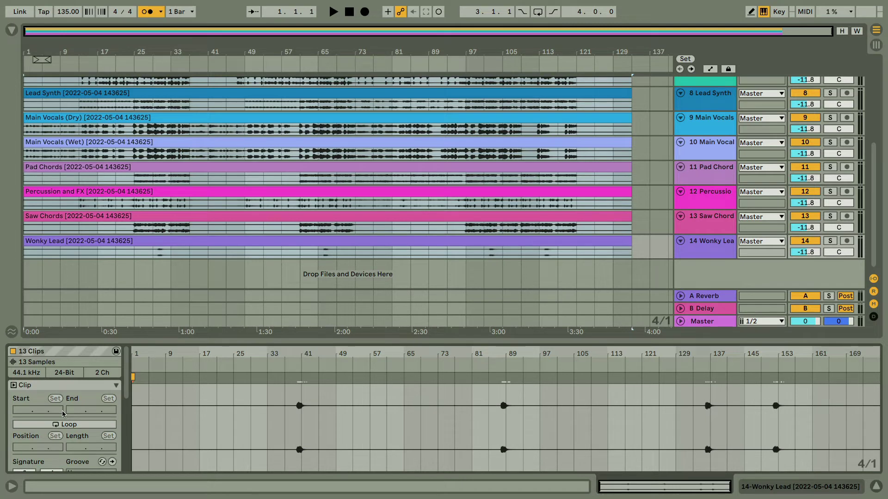
scroll(67, 410, down, 3)
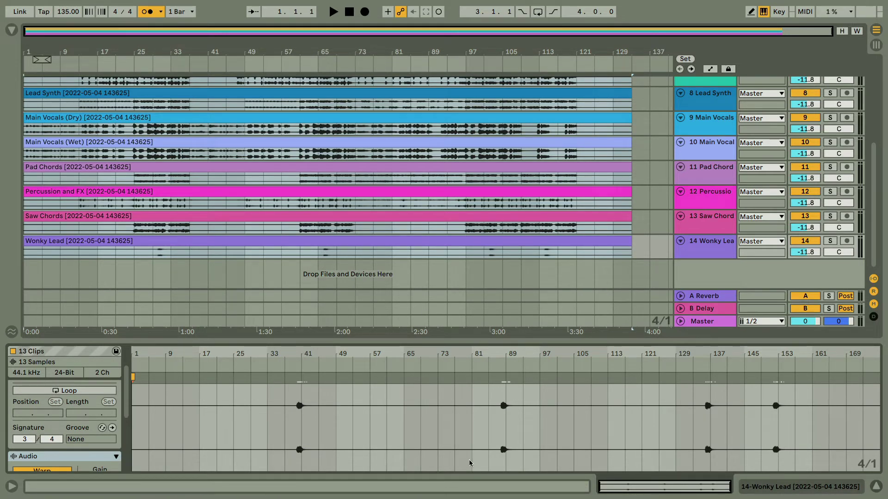
click(26, 440)
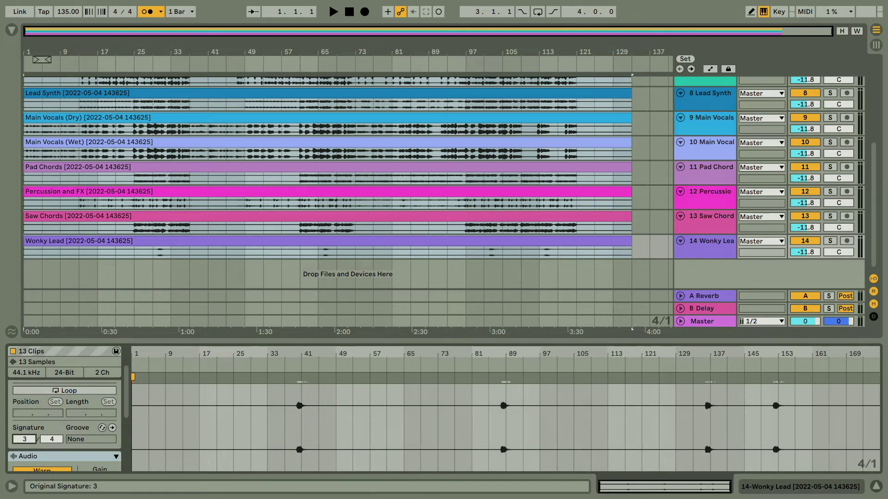
text(4)
key(Return)
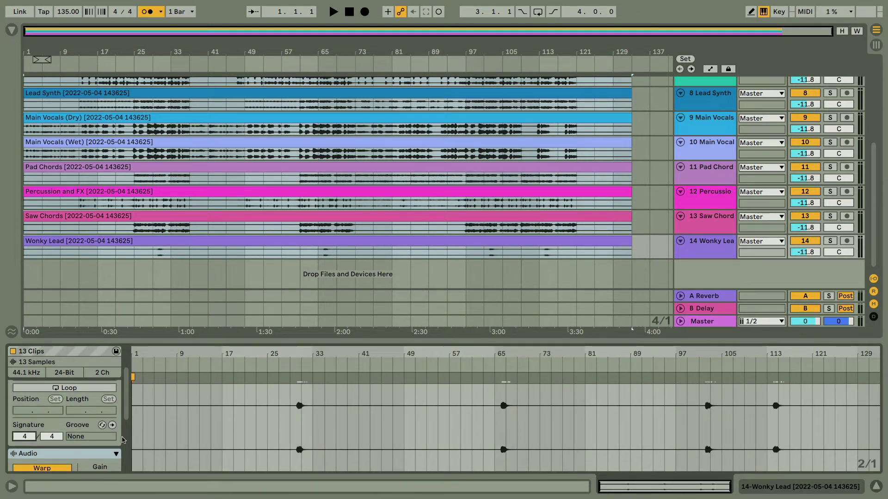
Stretch the selected stems by moving their end warp marker to bar 177, and extend all the clips' ends to bar 177
click(274, 353)
mouse_move(877, 378)
mouse_down()
mouse_move(886, 377)
mouse_move(801, 377)
mouse_up()
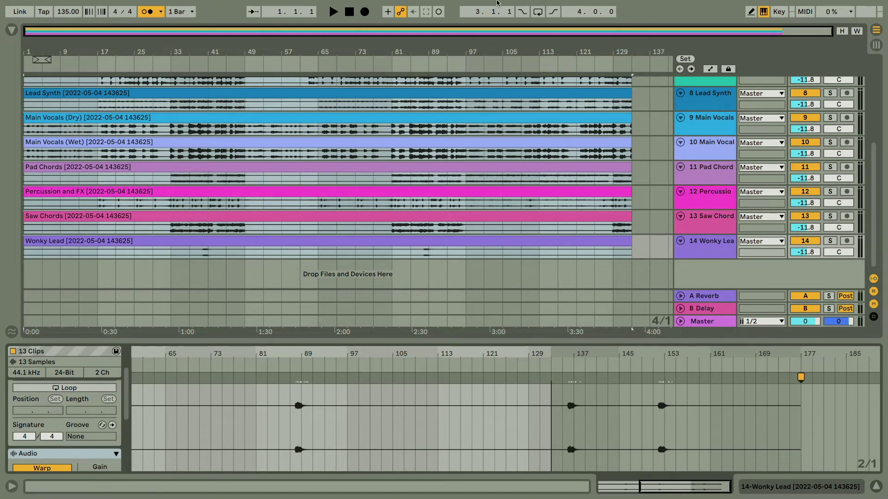
key(super+a)
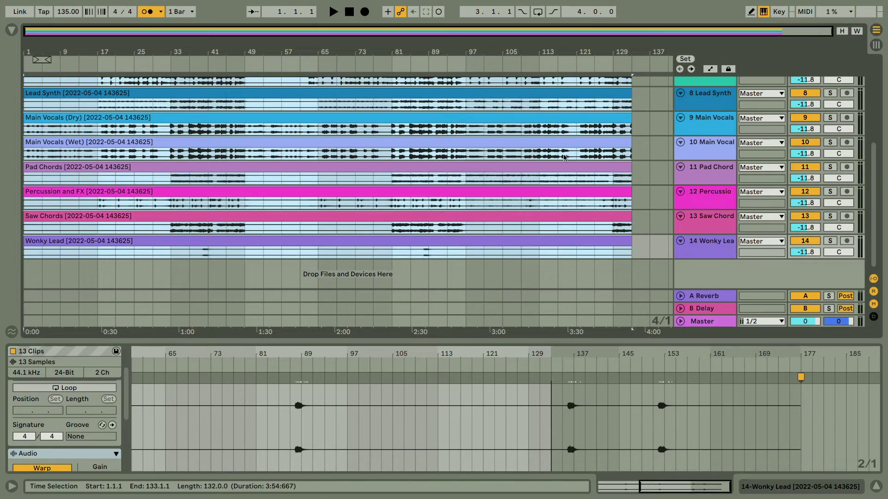
scroll(564, 158, up, 5)
drag(631, 111, 660, 110)
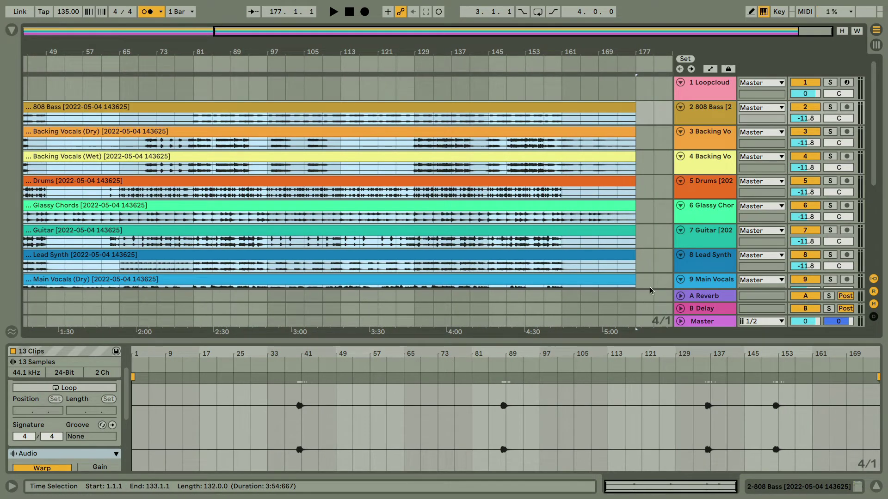
Play back the stretched stems from bar 33 to check their timing against the metronome
mouse_move(630, 107)
mouse_down()
mouse_move(613, 107)
mouse_move(633, 109)
mouse_up()
mouse_move(20, 498)
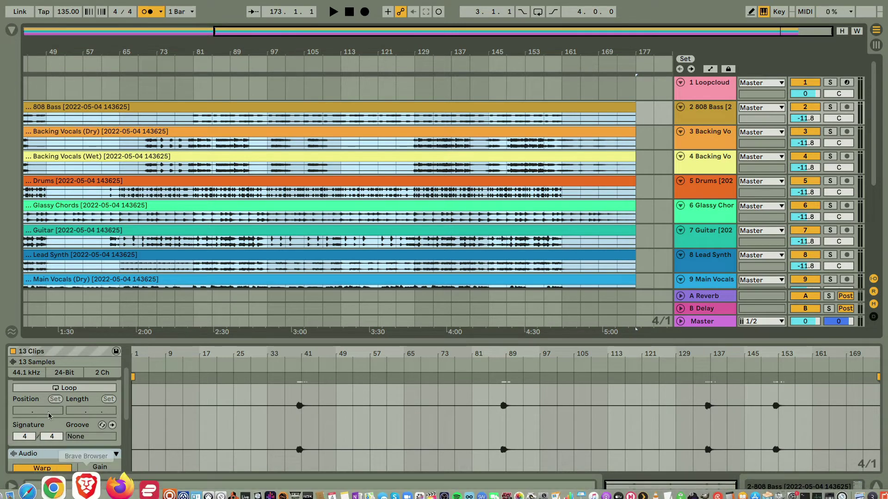
scroll(65, 444, down, 3)
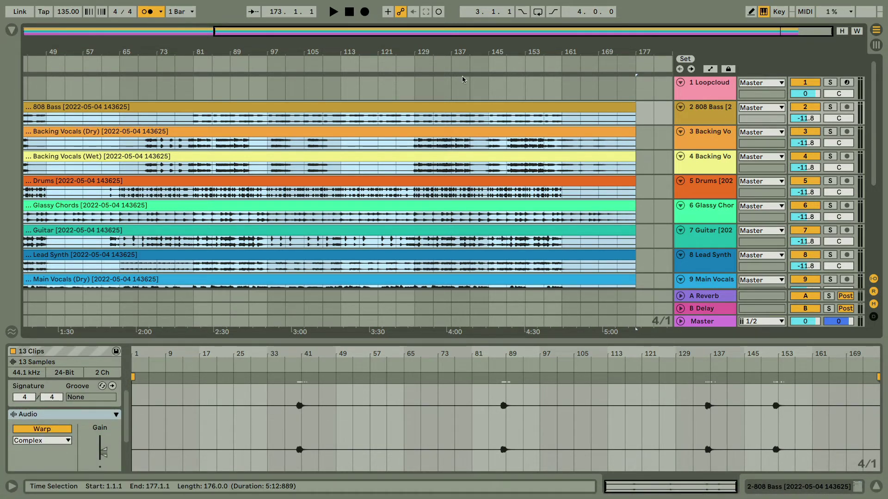
drag(437, 51, 494, 51)
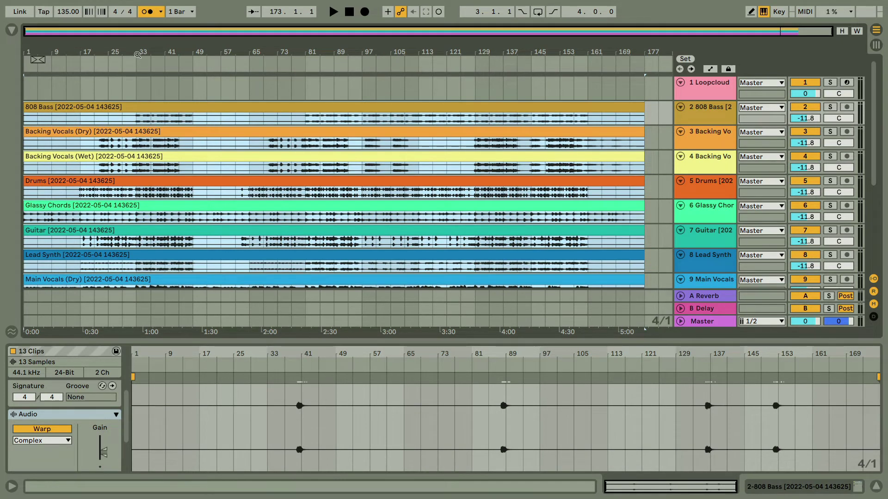
click(137, 120)
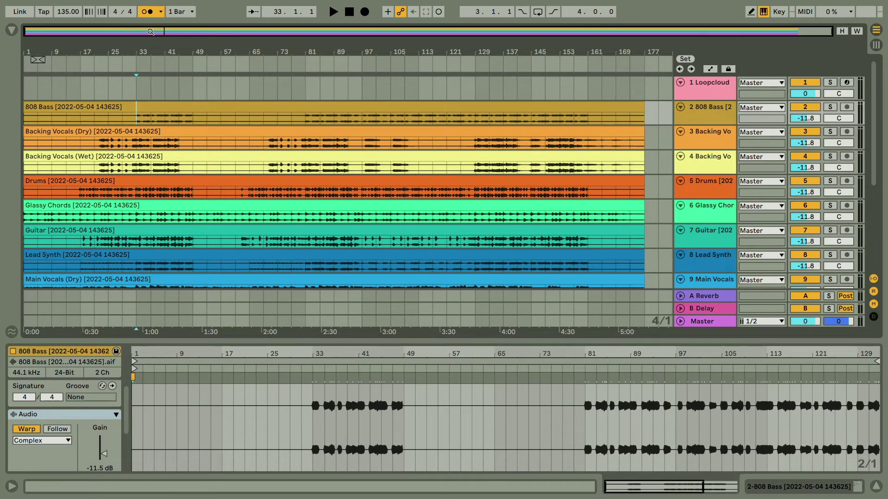
key(space)
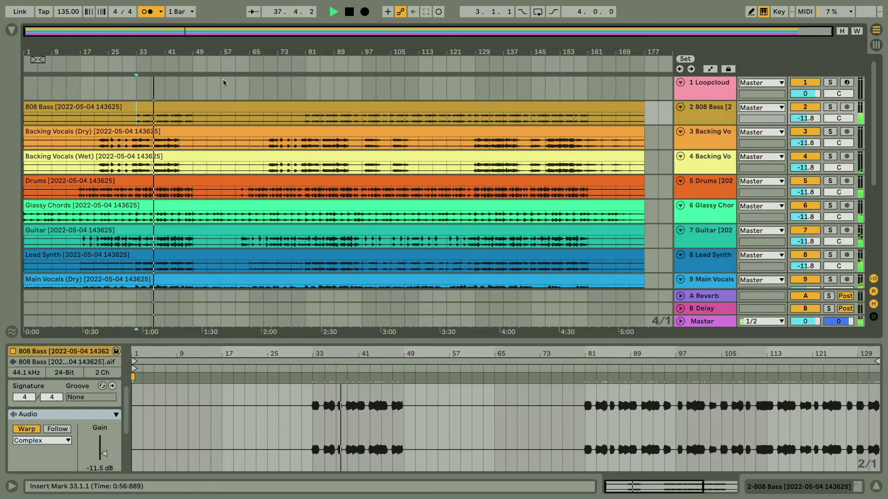
key(space)
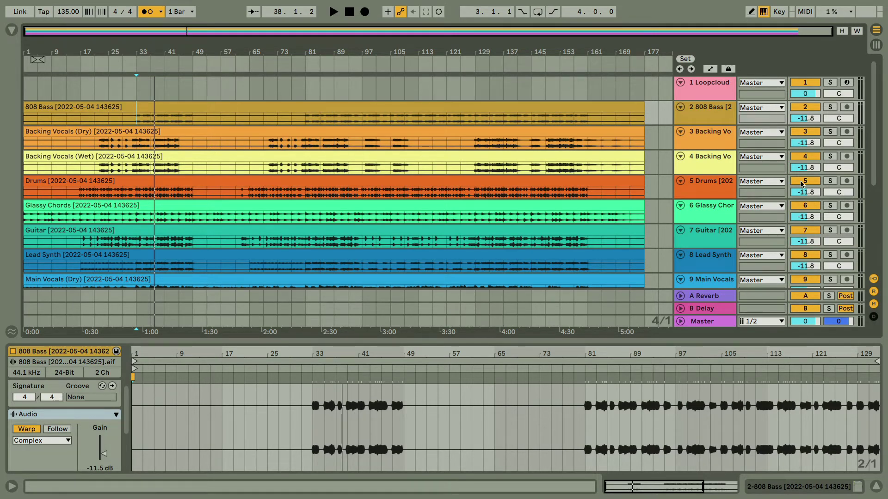
Mute the Drums track and audition the Guitar stem in solo from bar 91, enlarging its track for the check
scroll(707, 190, down, 3)
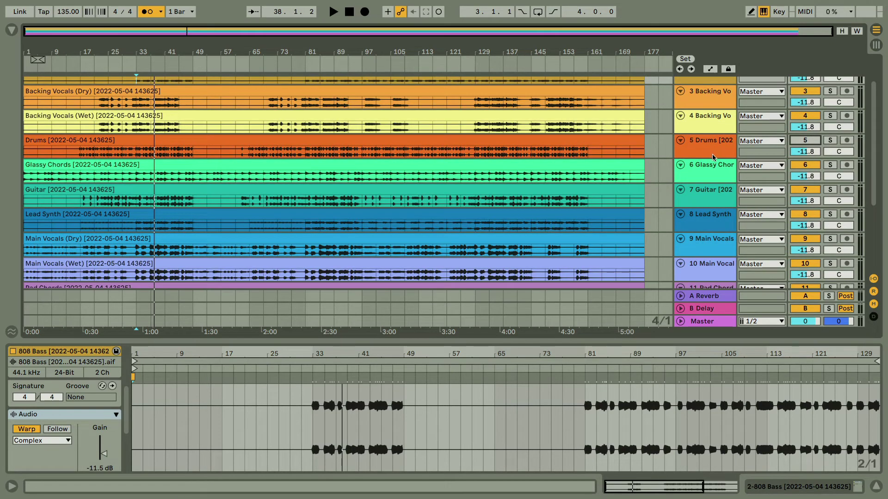
scroll(712, 157, down, 3)
drag(708, 167, 708, 212)
drag(397, 48, 516, 56)
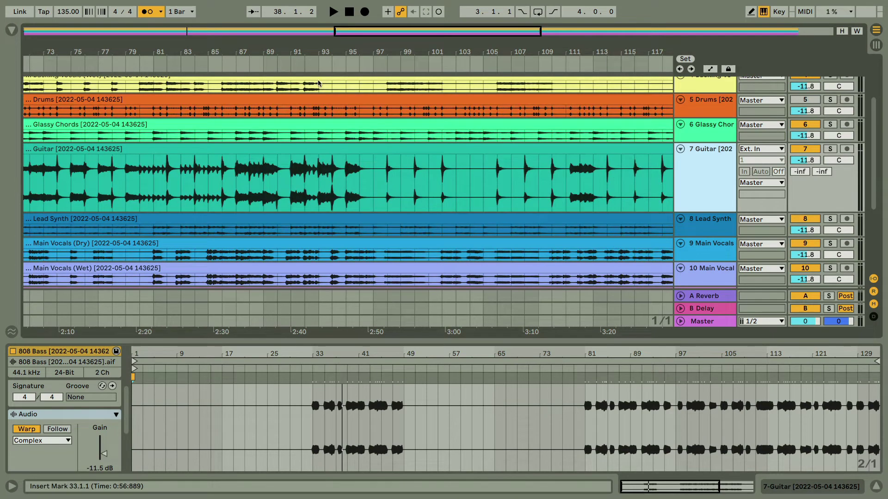
drag(326, 47, 319, 92)
click(215, 180)
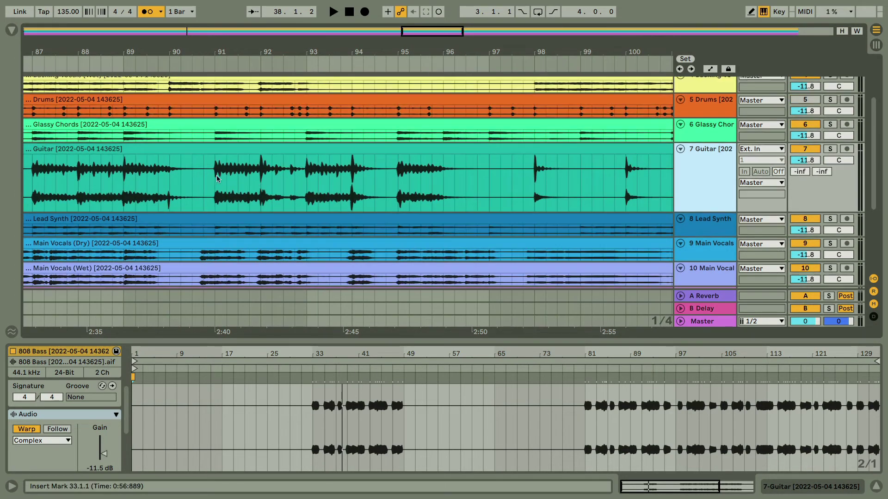
click(831, 150)
key(space)
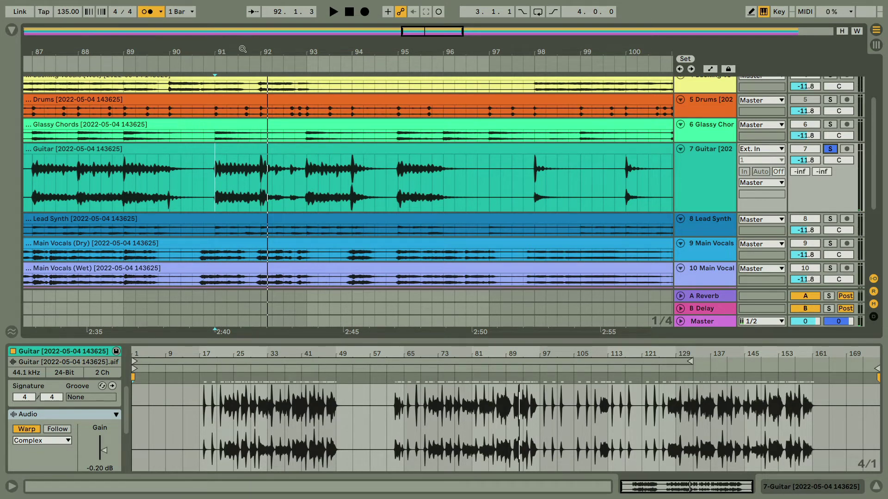
key(minus)
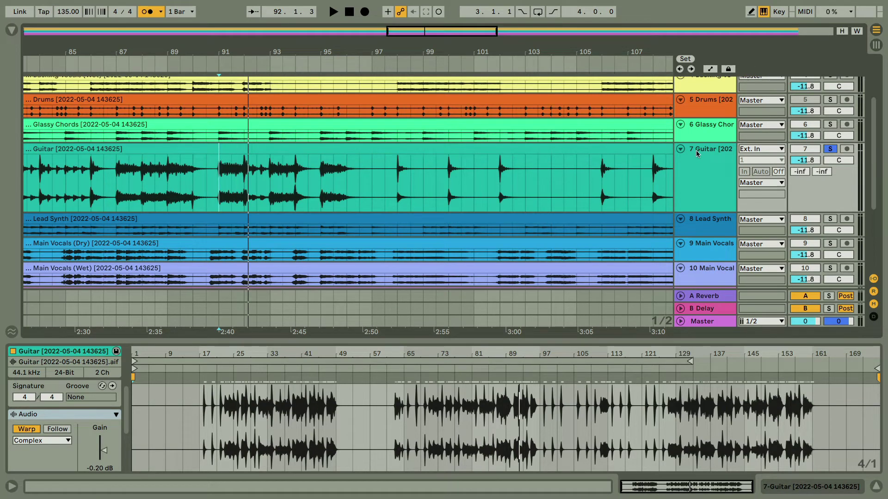
click(829, 149)
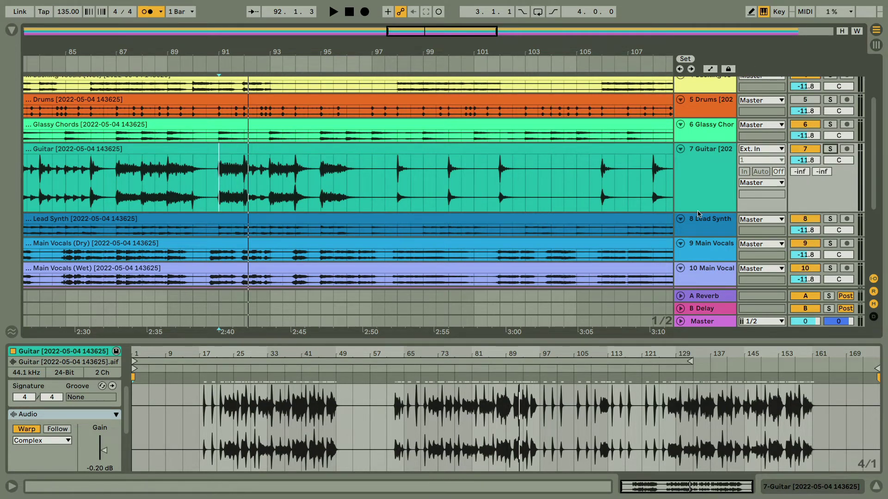
drag(702, 211, 703, 167)
Mute the Percussion and FX track
scroll(727, 225, down, 2)
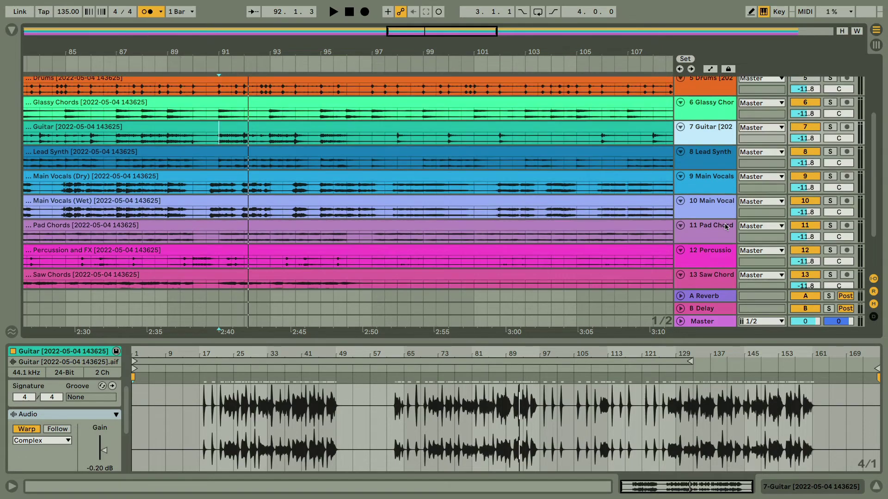
scroll(695, 246, down, 1)
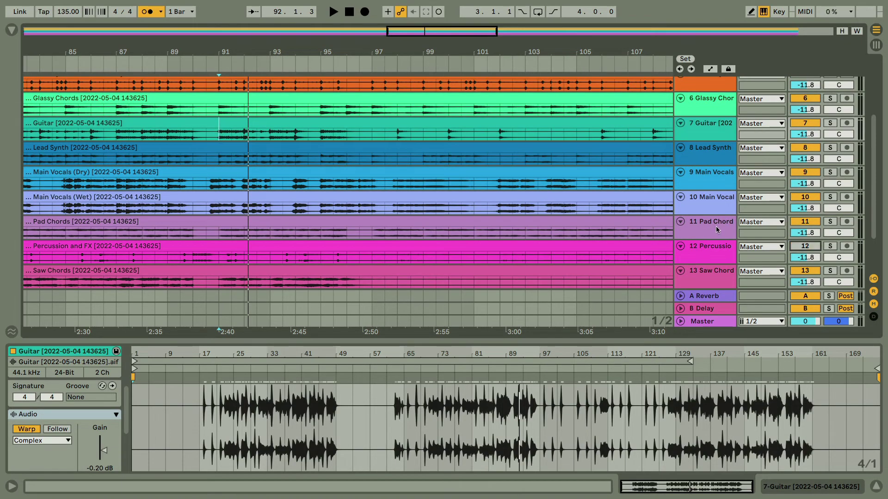
scroll(716, 230, up, 4)
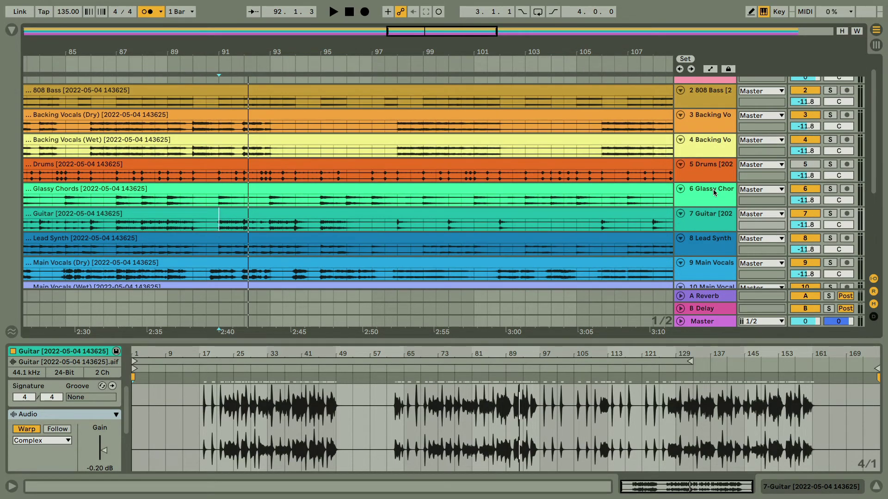
scroll(714, 192, down, 5)
scroll(624, 253, up, 6)
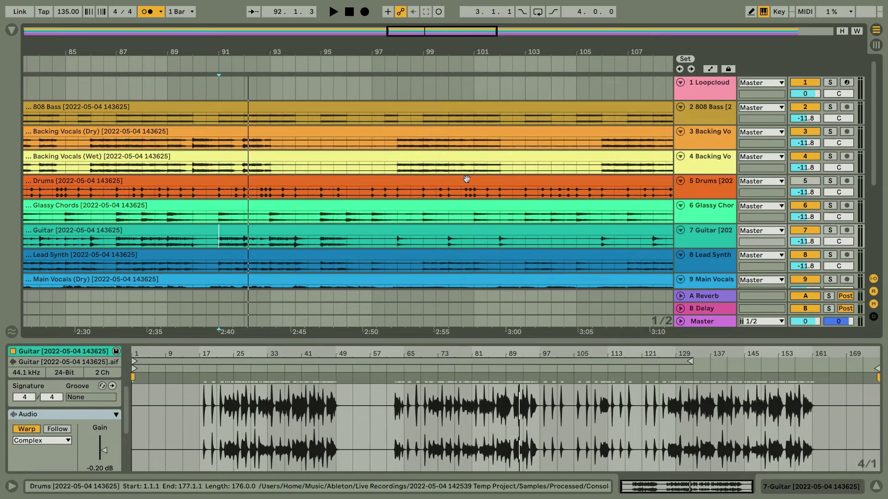
Play the remaining stems from bar 91 and turn the metronome off
click(219, 144)
key(space)
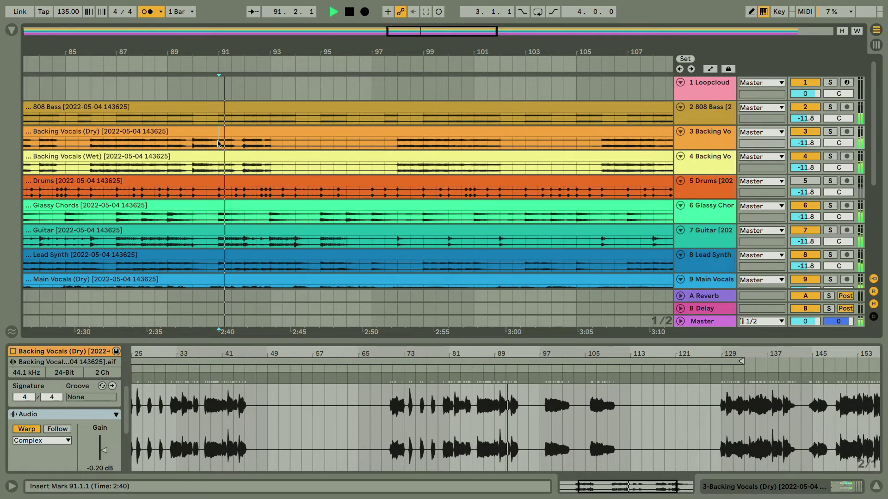
key(minus)
key(minus)
click(145, 13)
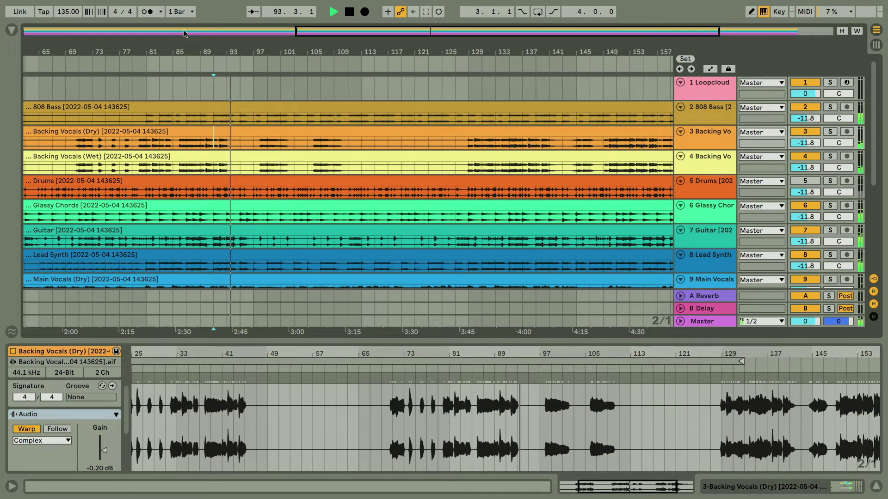
key(plus)
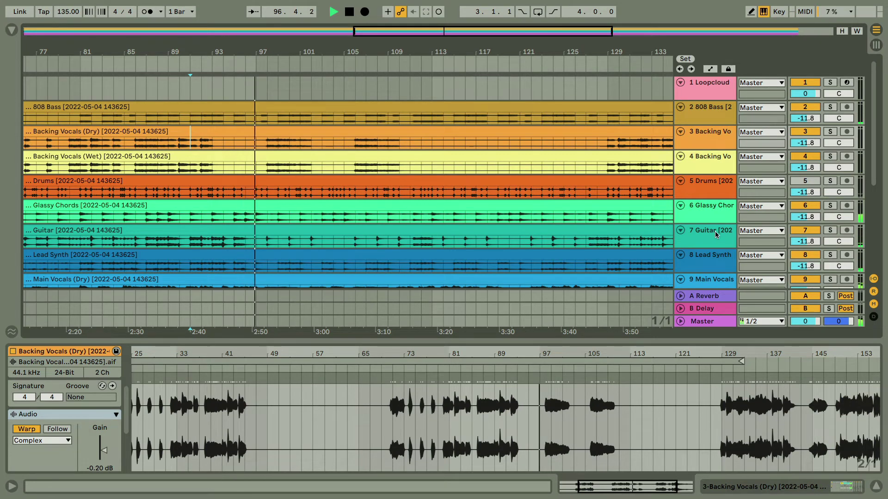
Mute the Guitar track and play the remaining stems from bar 33 without the metronome
key(space)
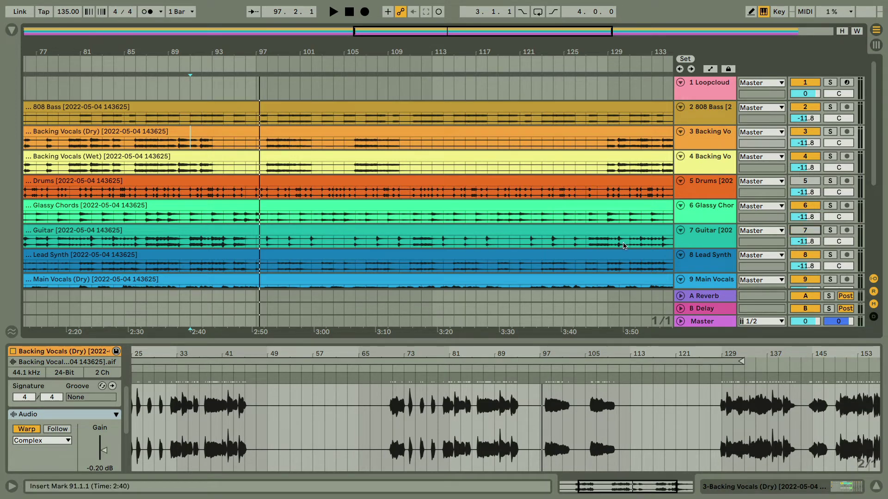
click(146, 243)
drag(131, 53, 145, 139)
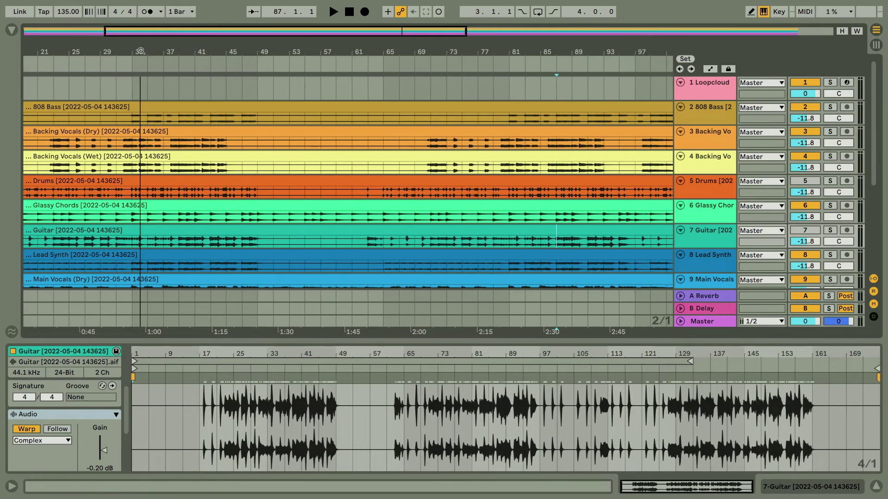
click(133, 120)
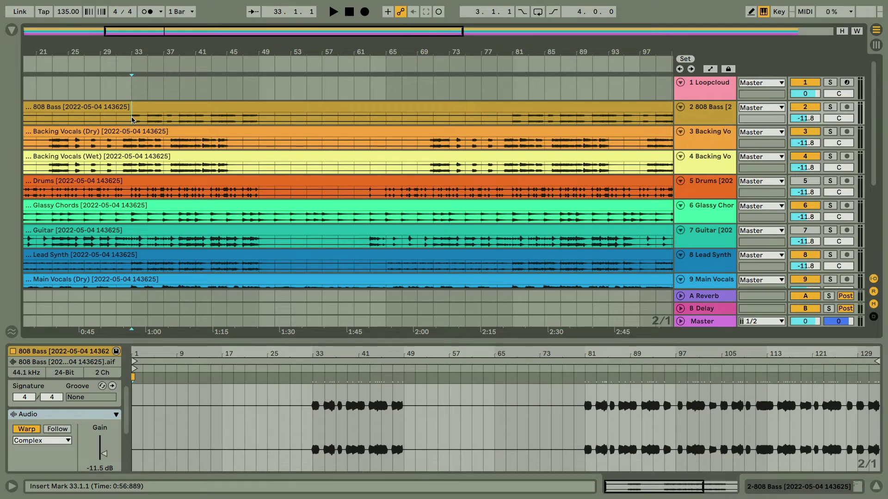
drag(142, 52, 185, 121)
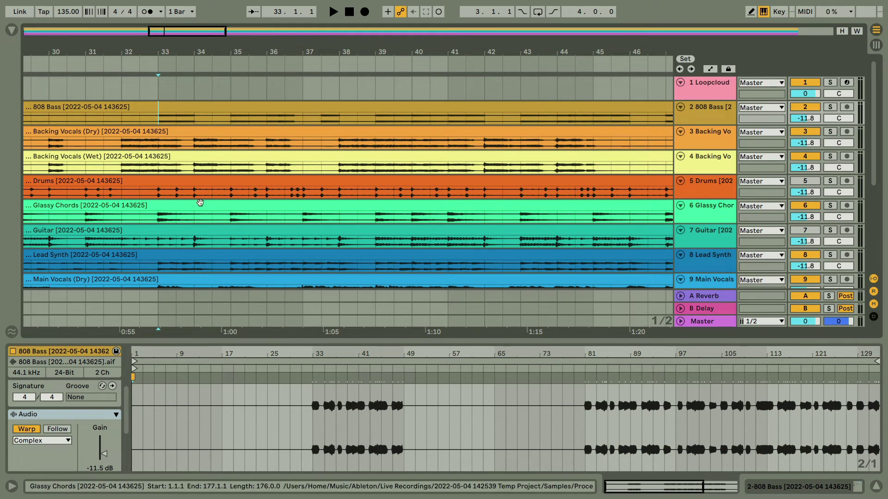
scroll(161, 131, up, 2)
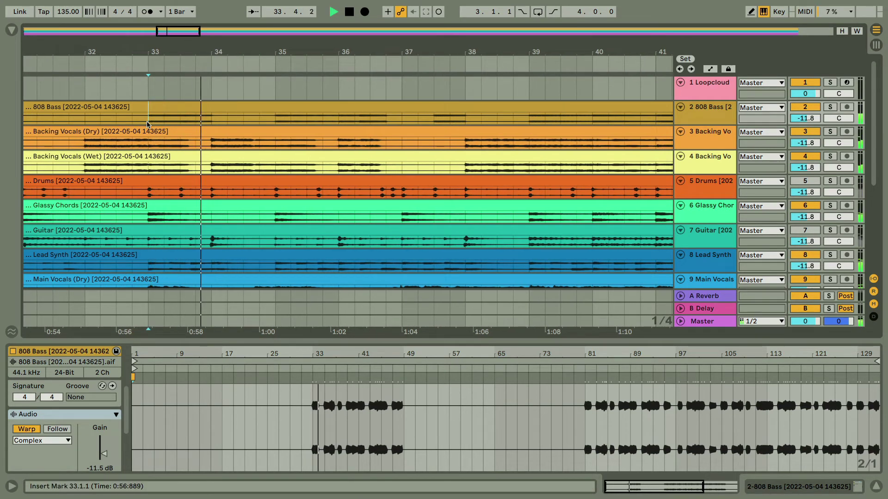
scroll(193, 51, down, 3)
scroll(240, 183, down, 4)
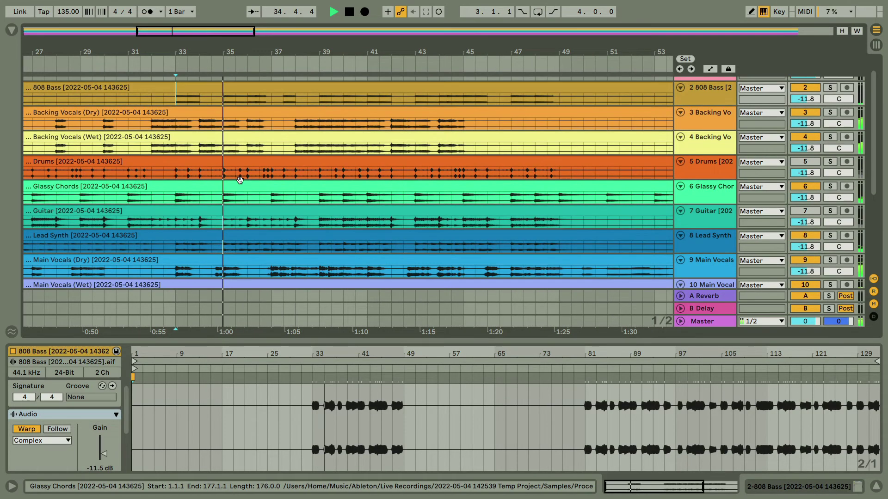
scroll(240, 183, down, 3)
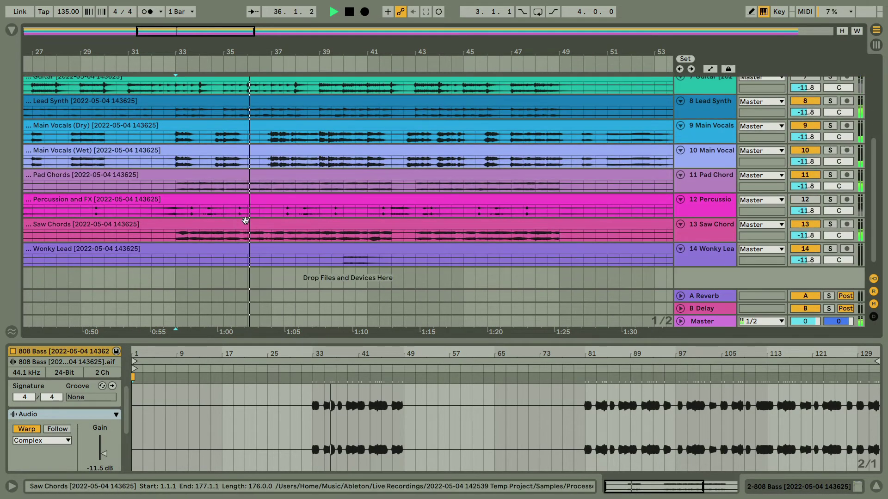
scroll(255, 152, up, 5)
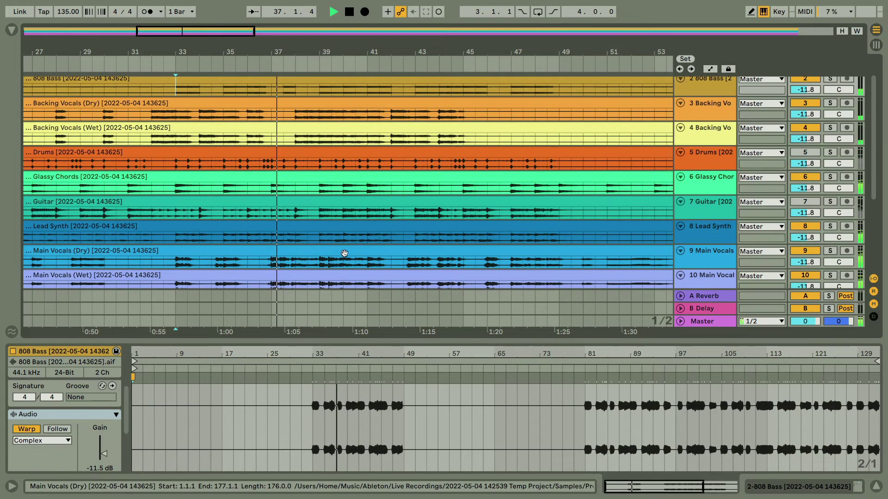
key(space)
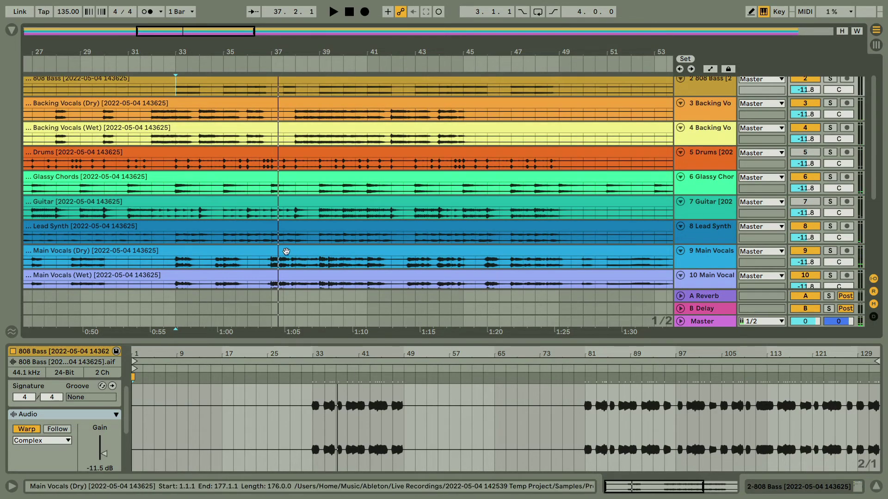
Audition the Lead Synth track in solo from bar 33, and mute it
click(831, 226)
key(space)
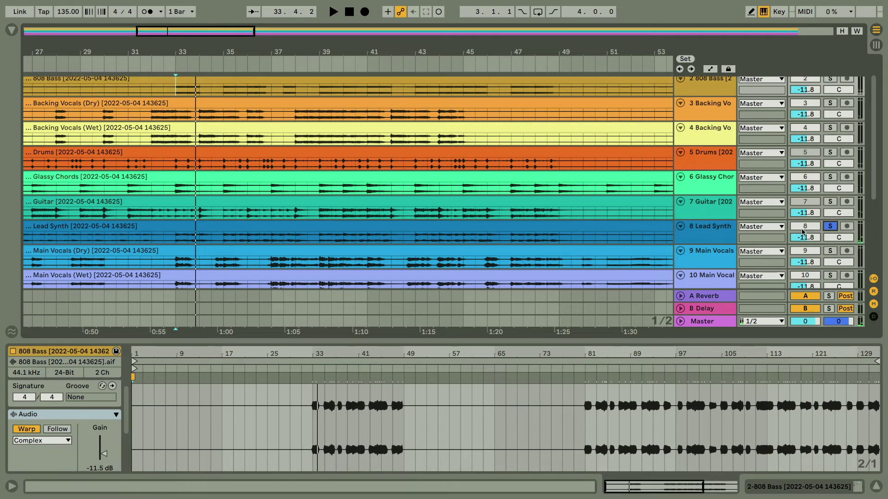
click(812, 227)
Play the unmuted stems from bar 33 and turn the metronome back on during playback
click(180, 216)
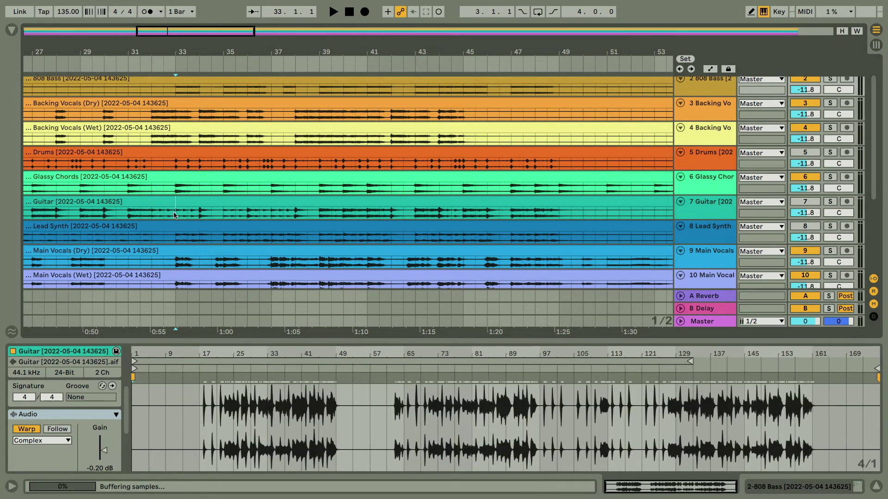
key(space)
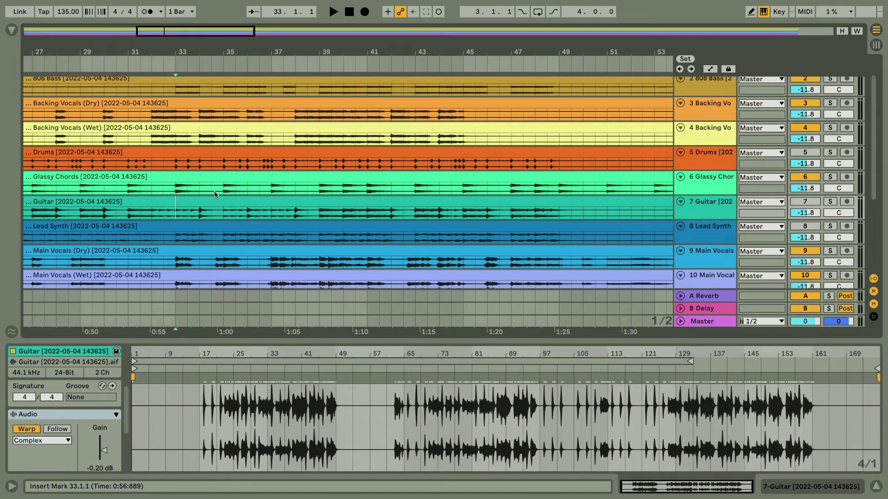
key(space)
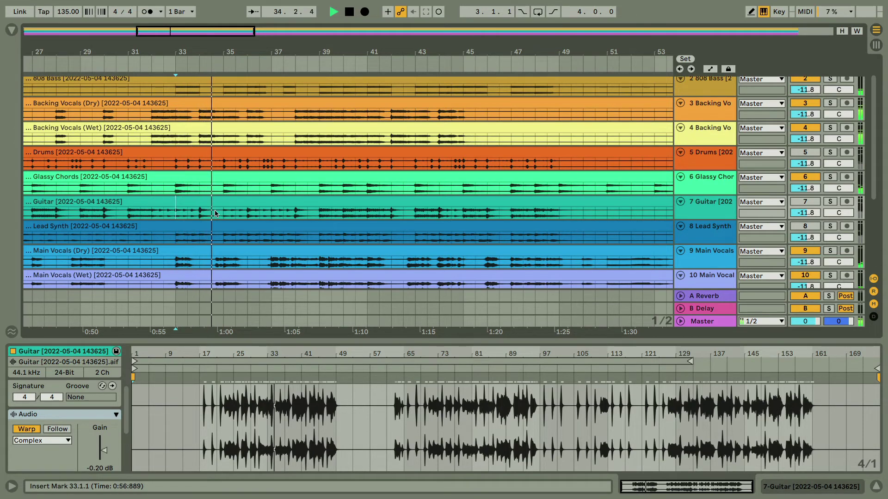
click(148, 12)
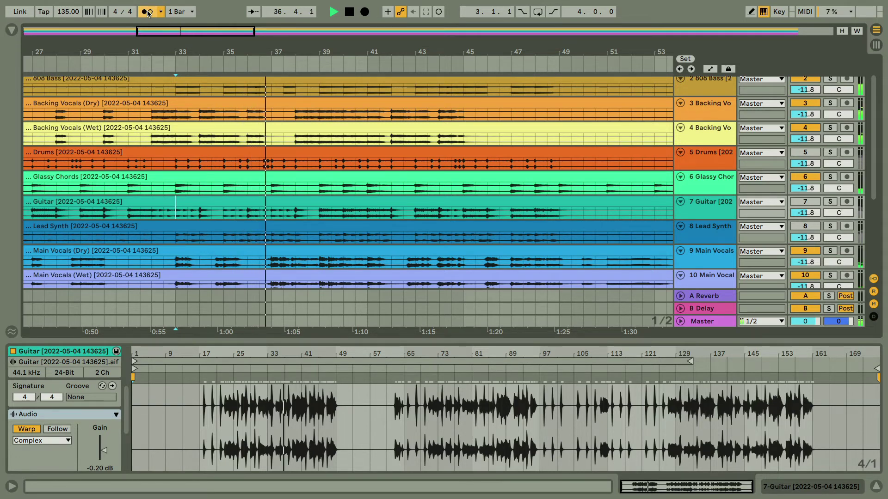
drag(229, 55, 213, 47)
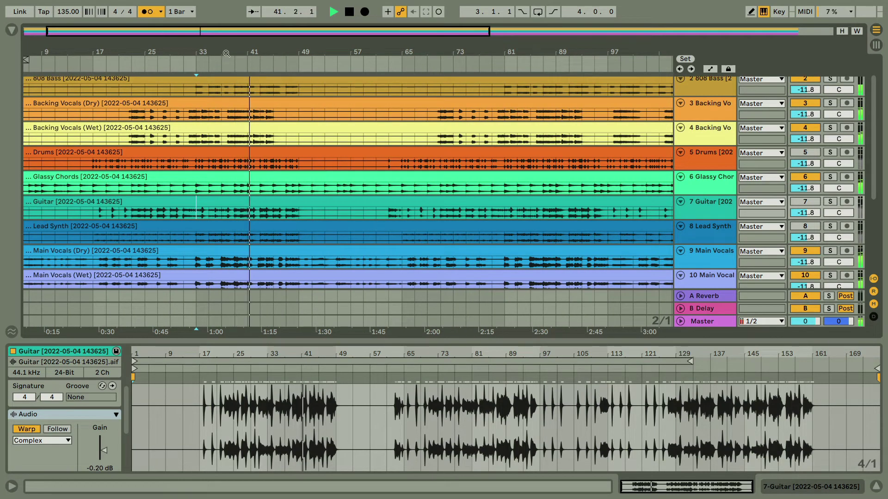
drag(226, 53, 152, 49)
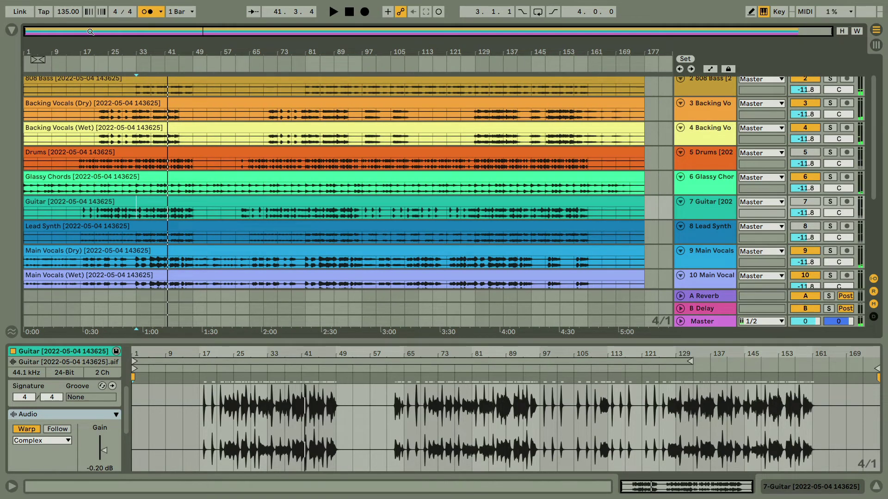
Delete the 808 Bass and Backing Vocals (Dry) tracks
scroll(612, 121, up, 2)
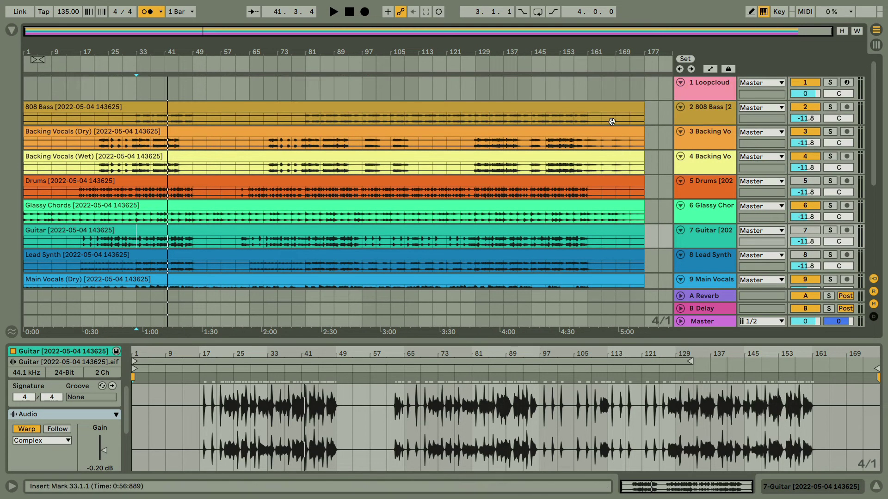
click(703, 111)
key(Delete)
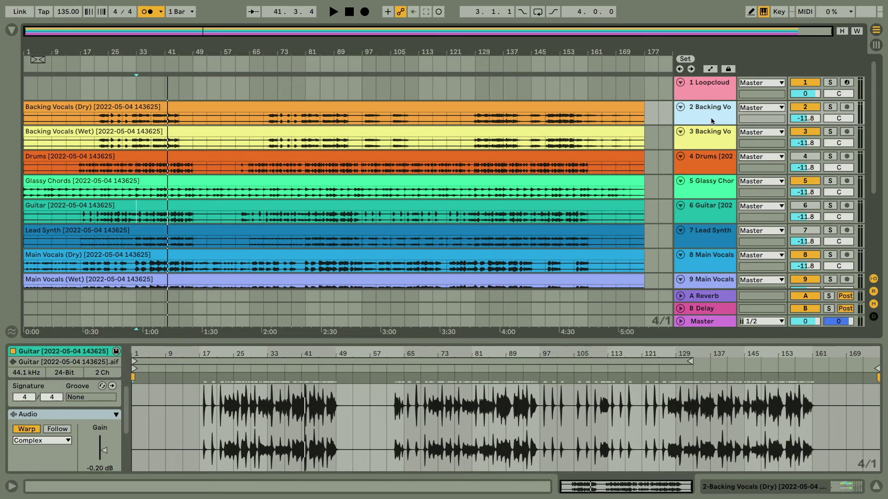
key(Delete)
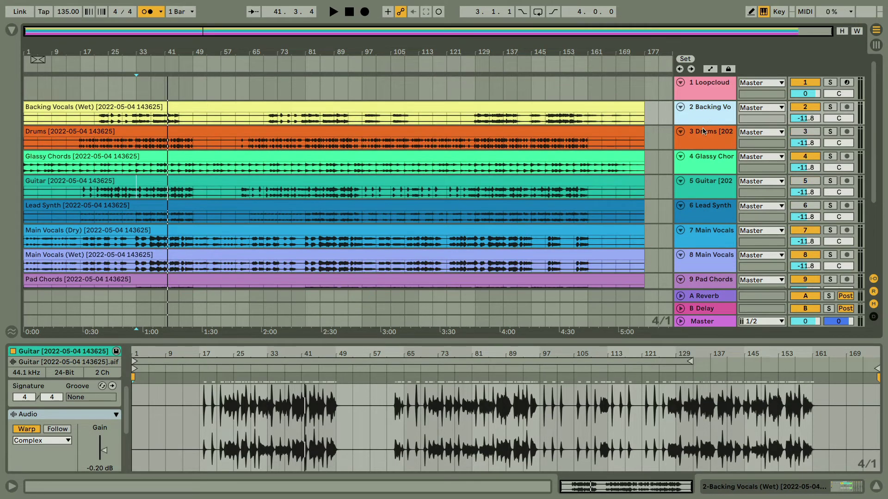
Widen the track name area and delete the Pad Chords, Percussion and FX, Saw Chords and Wonky Lead tracks together
scroll(703, 131, down, 4)
scroll(693, 159, up, 1)
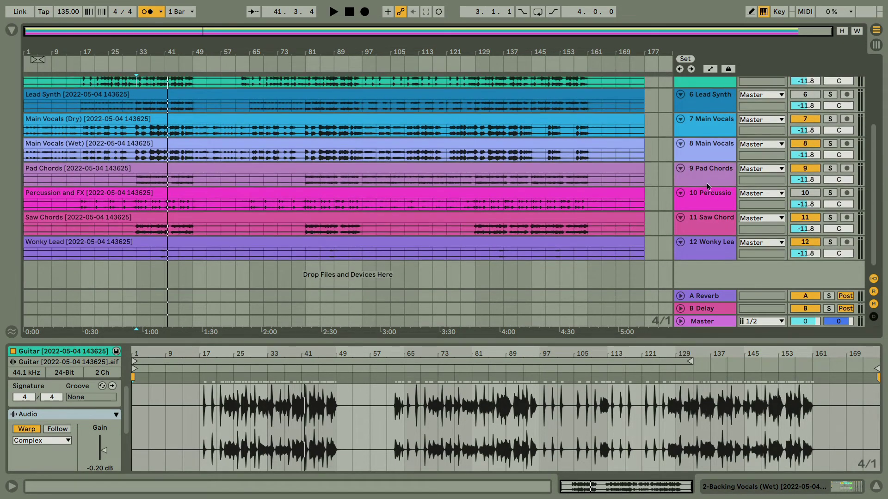
drag(675, 135, 633, 138)
click(664, 151)
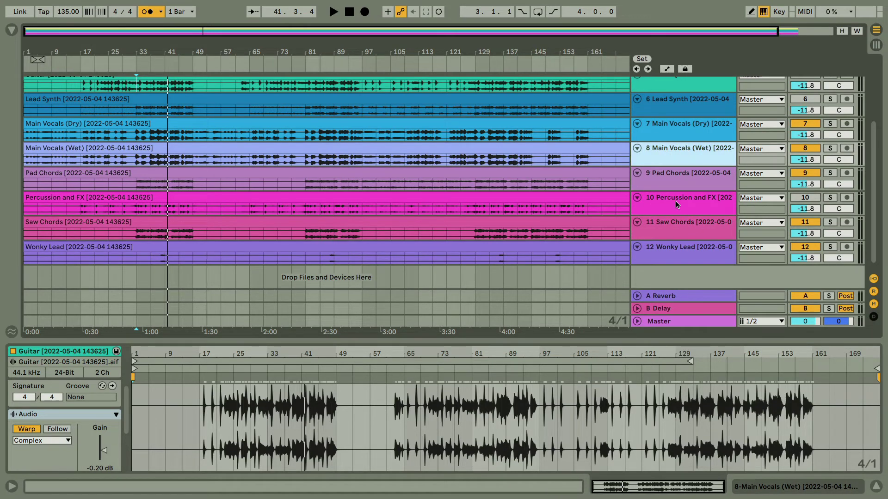
click(674, 251)
shift+click(670, 177)
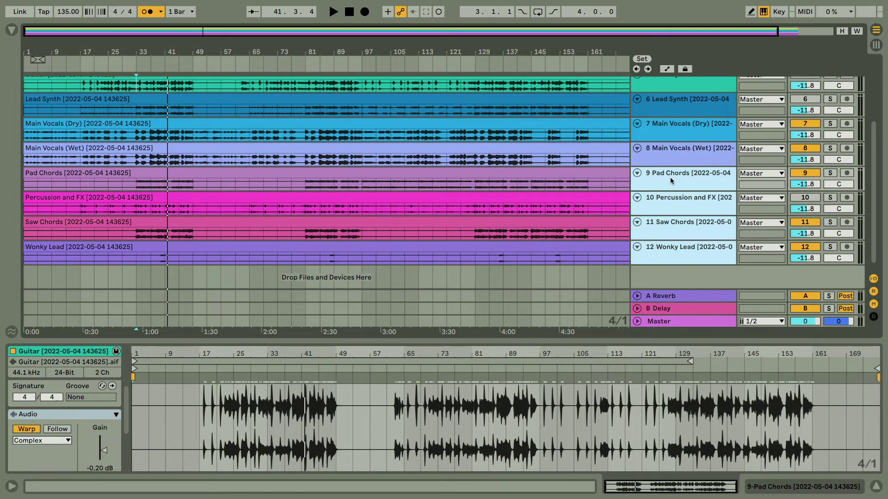
key(Delete)
Delete the Lead Synth, Main Vocals (Dry) and Drums tracks, keeping Glassy Chords and Main Vocals (Wet)
scroll(667, 181, up, 5)
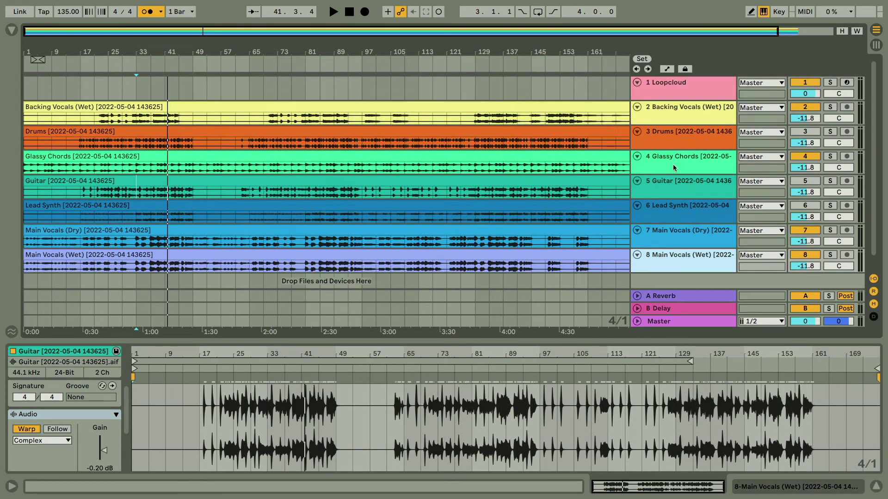
click(683, 163)
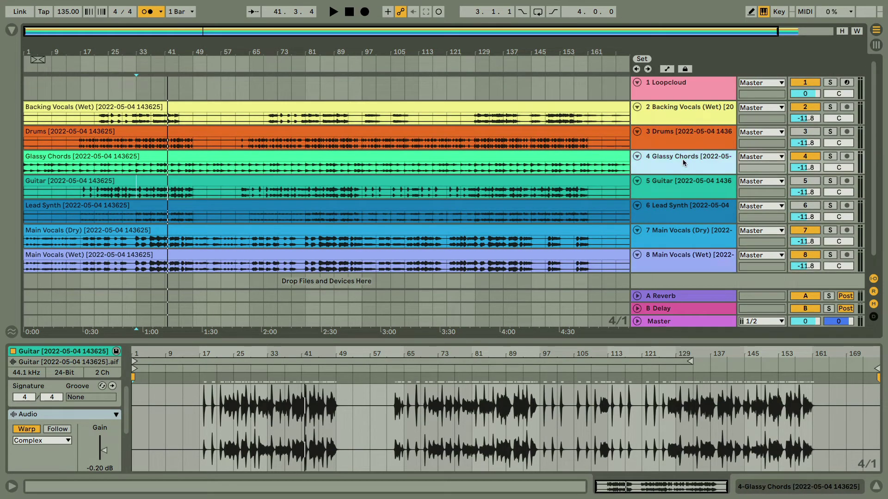
click(659, 239)
click(668, 210)
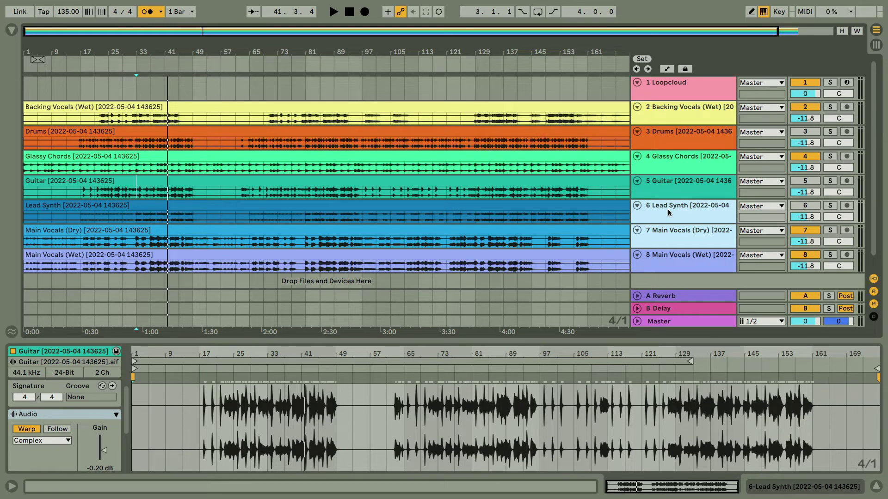
key(Delete)
click(670, 135)
key(Delete)
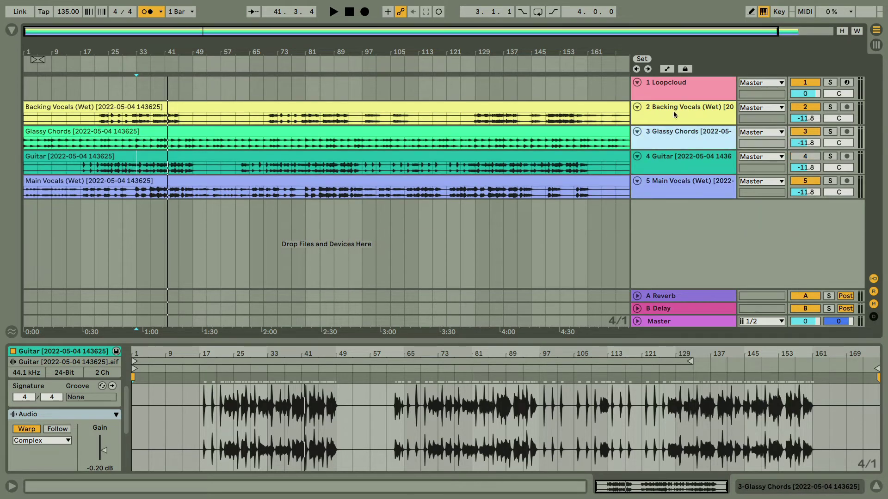
Delete the Backing Vocals (Wet) and Guitar tracks
click(672, 109)
key(Delete)
click(671, 131)
key(Delete)
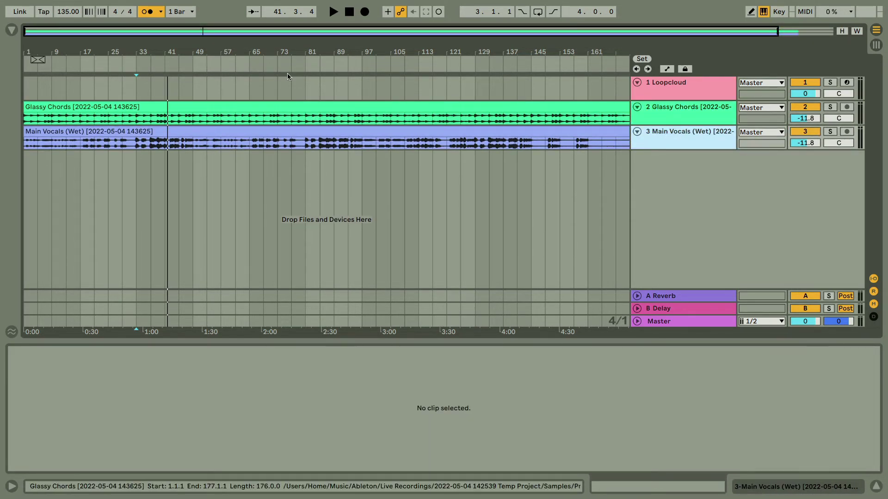
Loop the arrangement from bar 33 to bar 49
drag(260, 50, 244, 47)
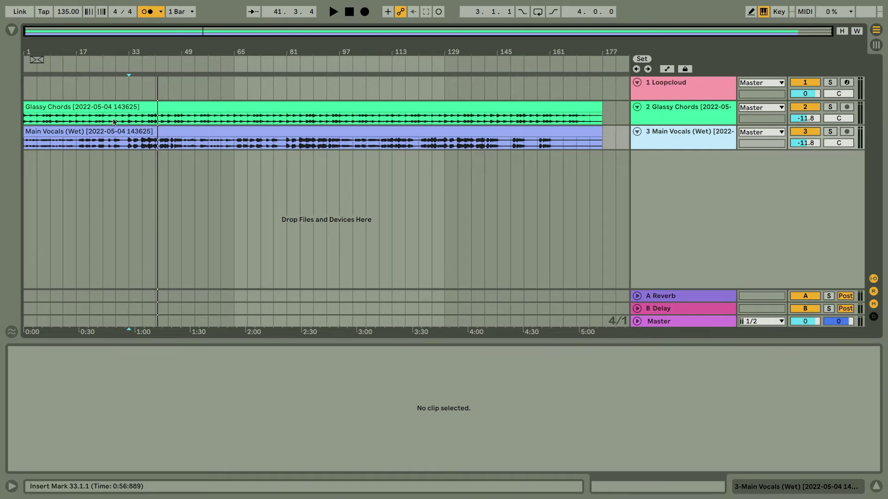
drag(126, 118, 183, 116)
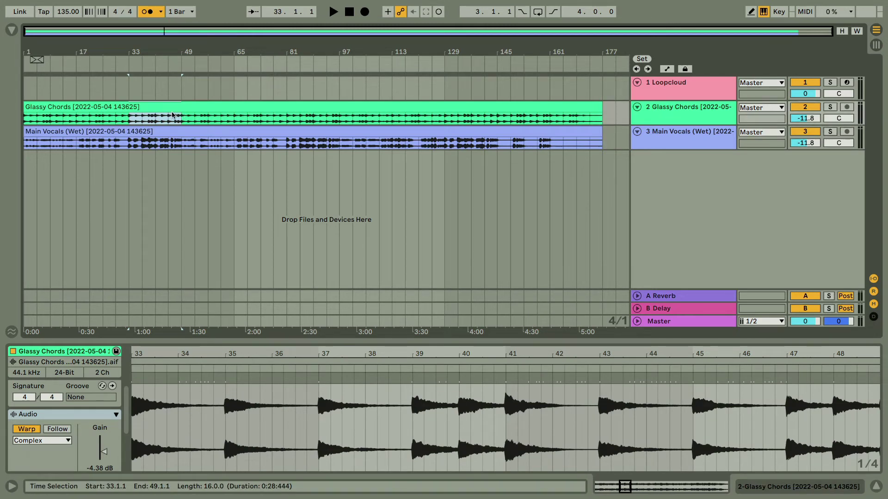
key(super+l)
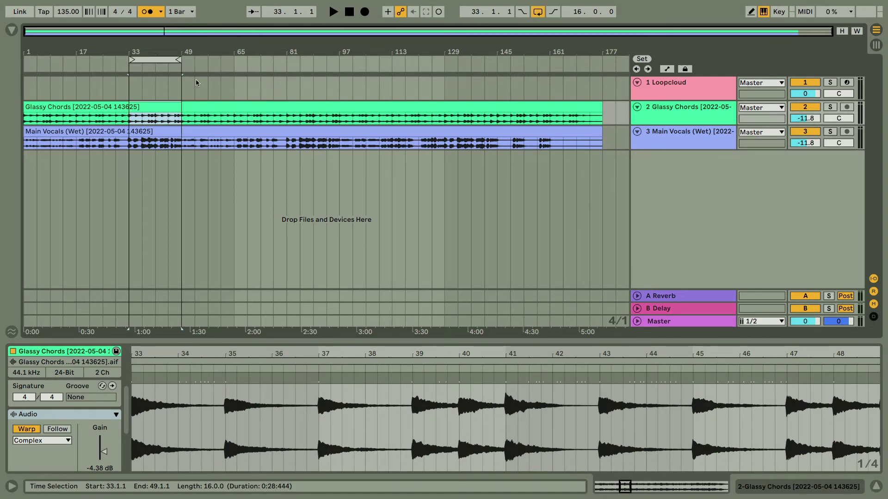
drag(152, 51, 294, 78)
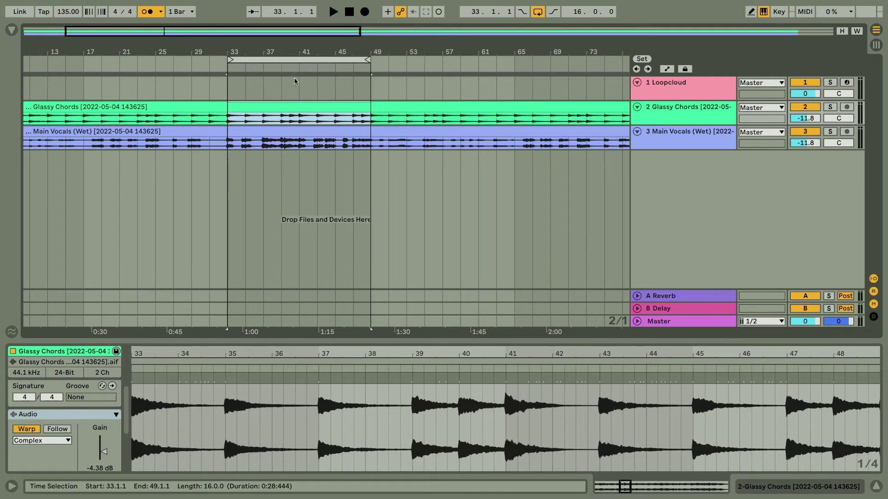
Play the Glassy Chords and Main Vocals (Wet) stems together from bar 33
click(298, 108)
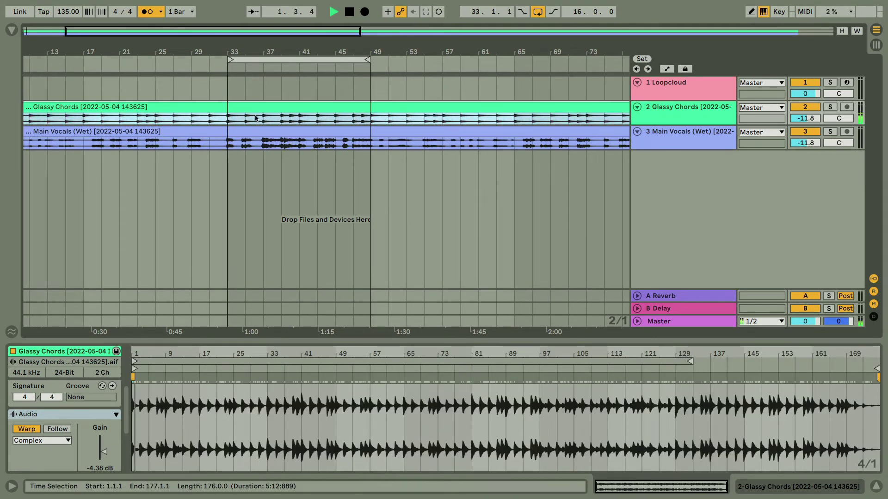
key(space)
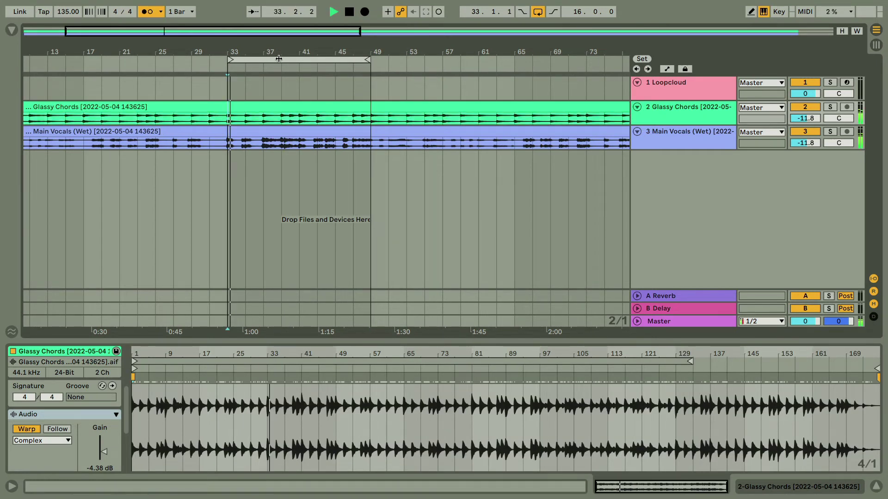
drag(217, 52, 145, 54)
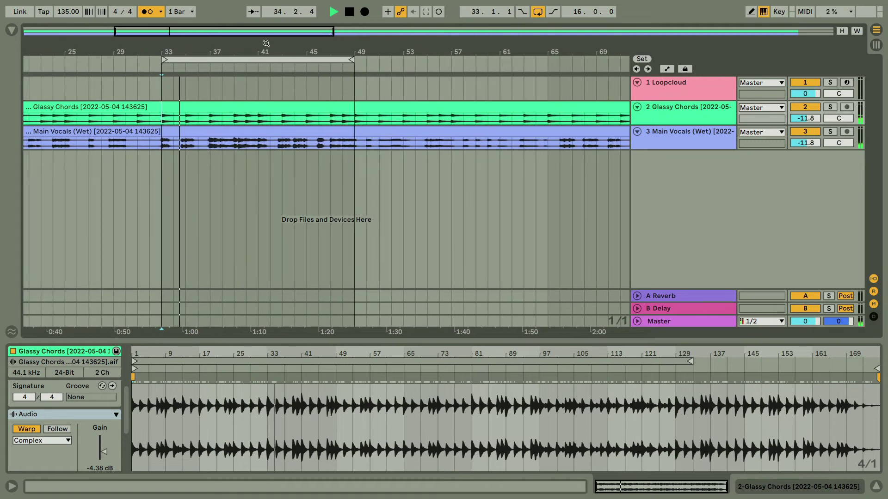
Set the project tempo to 124 BPM and play the looped section at that speed
click(64, 15)
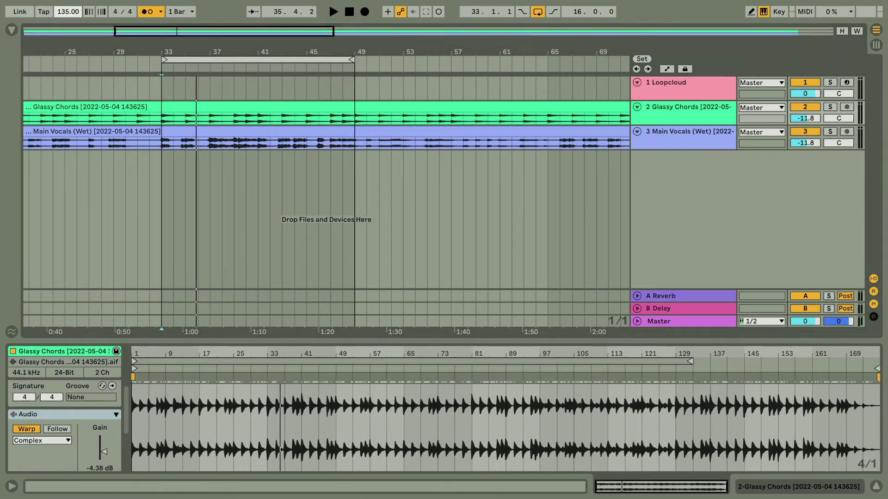
drag(68, 11, 68, 16)
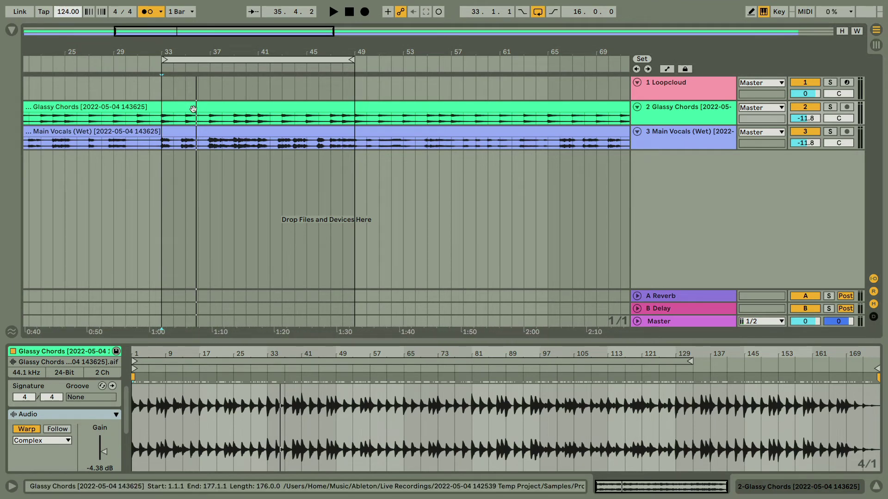
key(space)
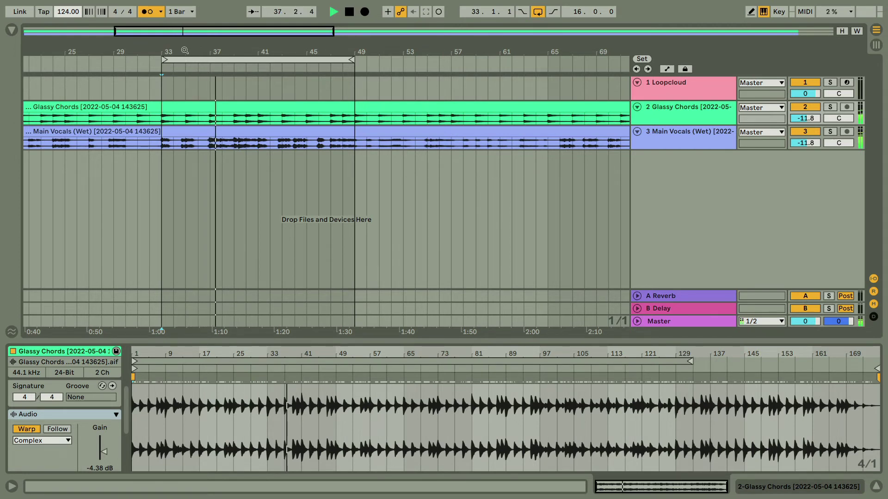
Select the Glassy Chords and Main Vocals (Wet) clips together and enlarge the clip view to expose their warp settings
drag(236, 64, 233, 37)
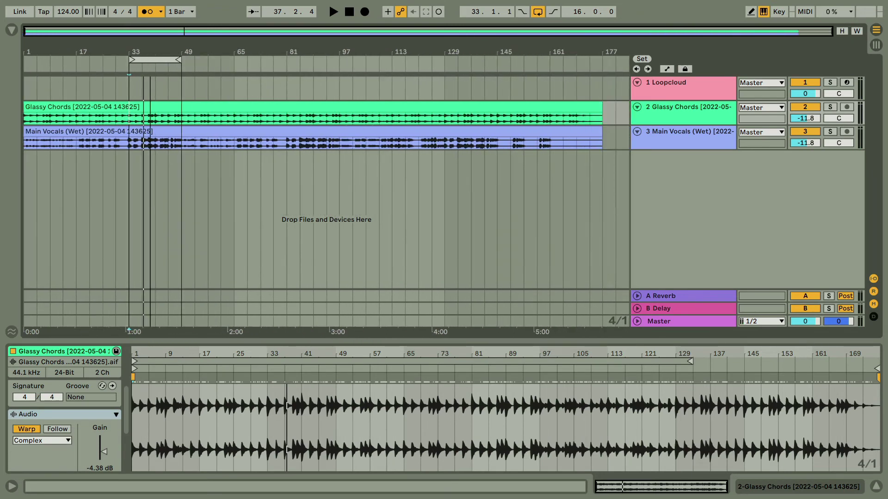
click(154, 107)
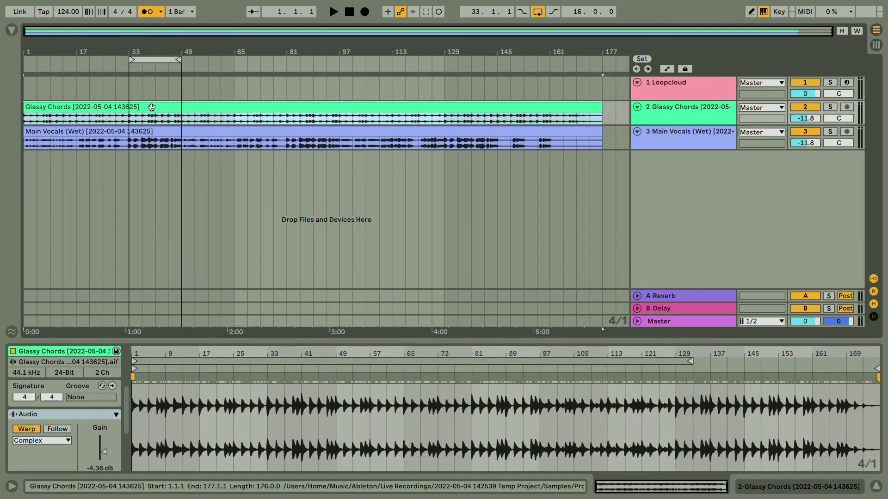
shift+click(163, 133)
scroll(89, 454, down, 3)
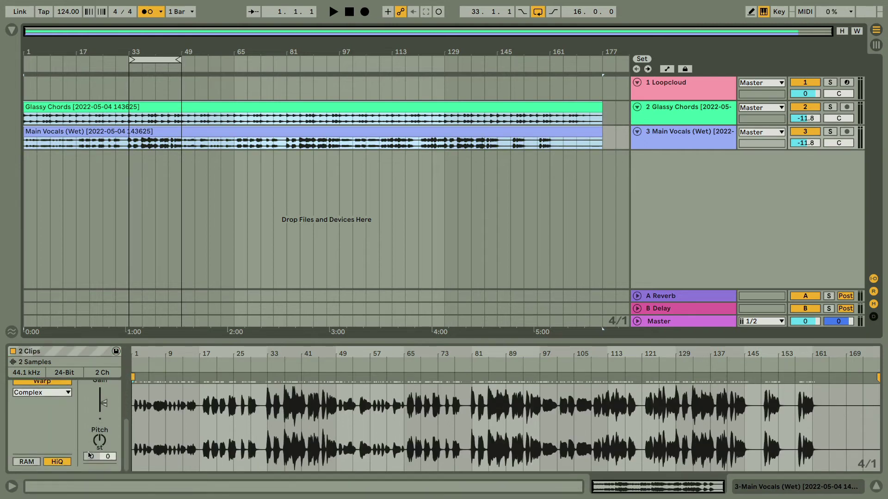
scroll(70, 444, up, 5)
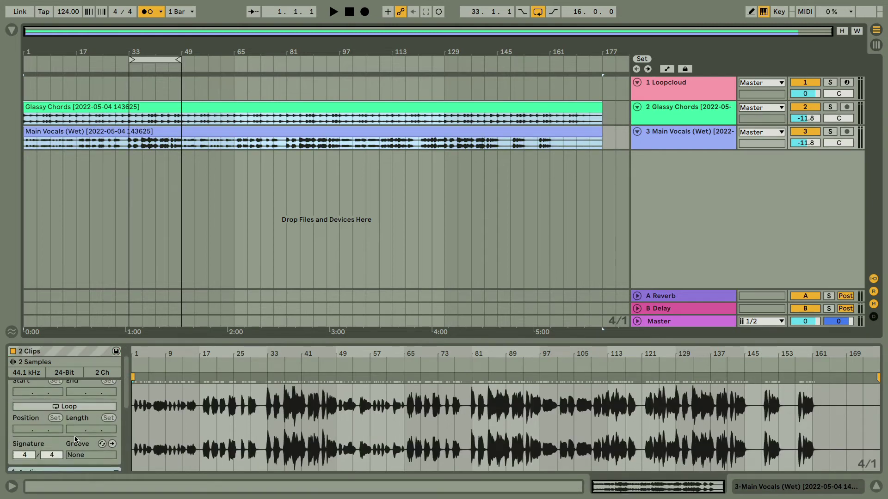
scroll(75, 439, up, 2)
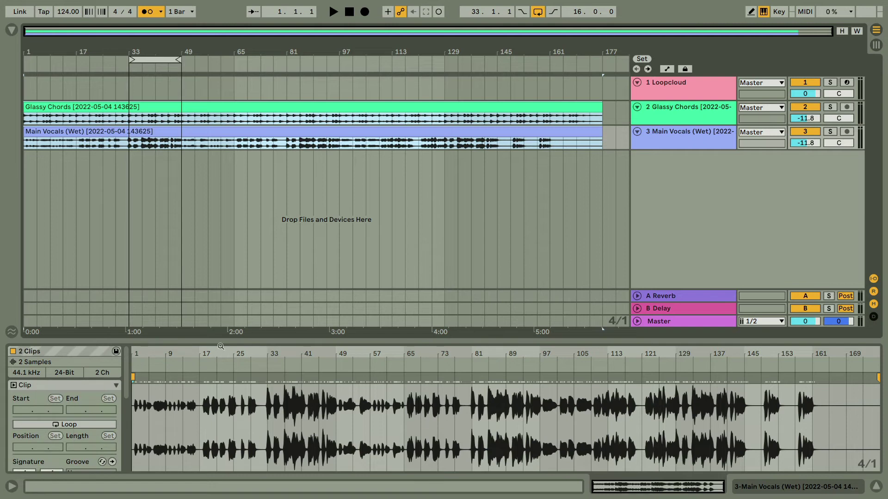
drag(218, 312, 188, 210)
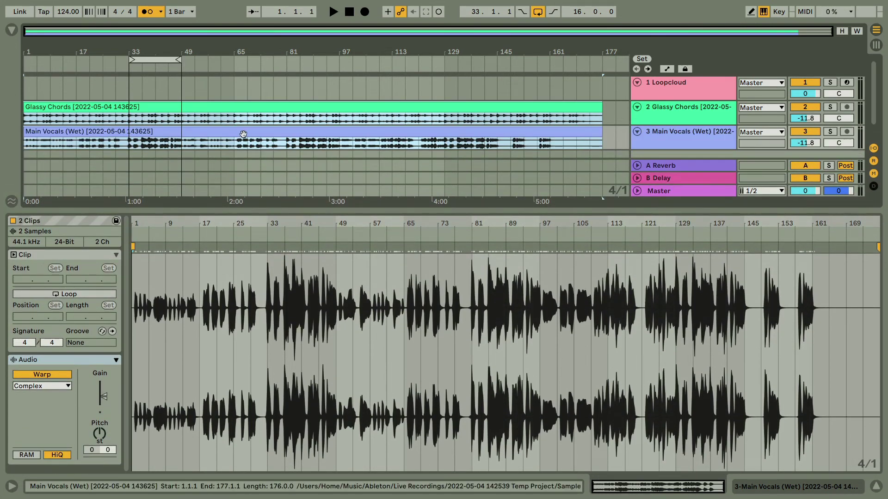
Halve the warp tempo of the Glassy Chords clip and the Main Vocals (Wet) clip to 90 BPM each
click(227, 106)
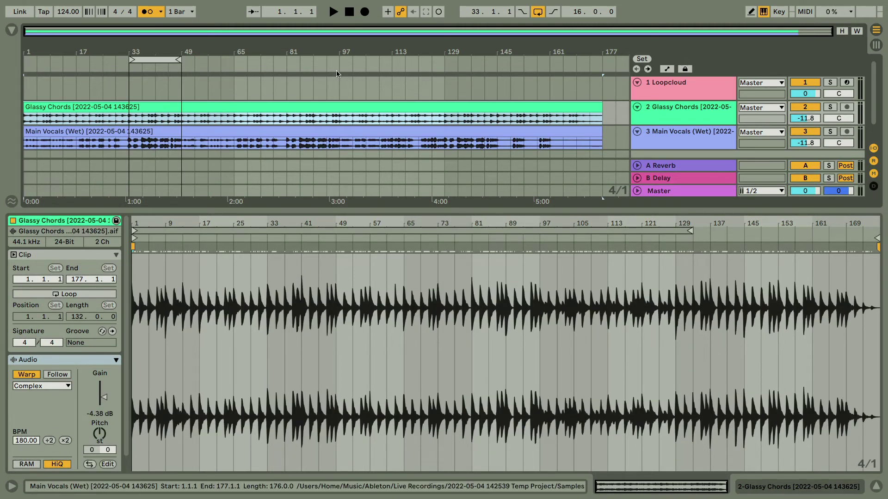
click(49, 440)
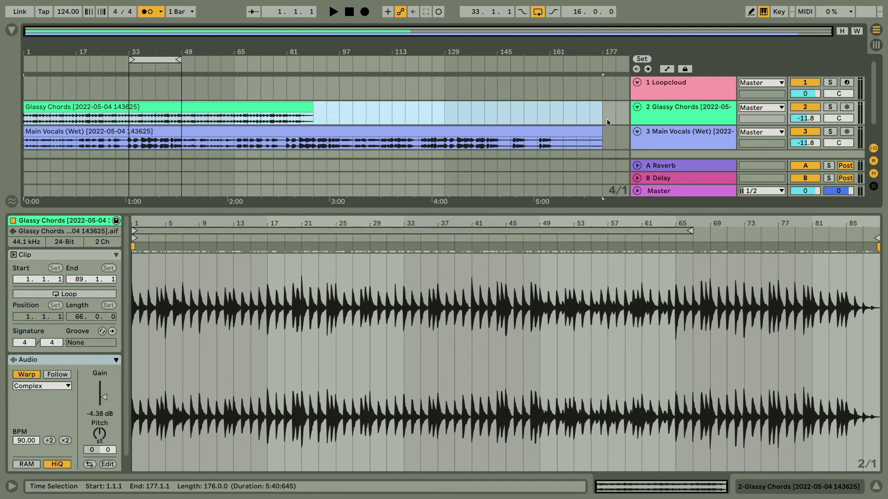
key(Down)
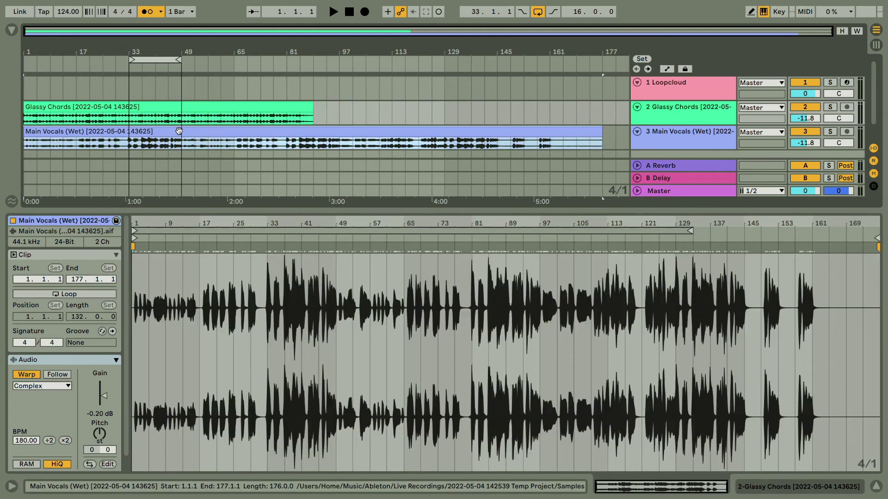
click(49, 441)
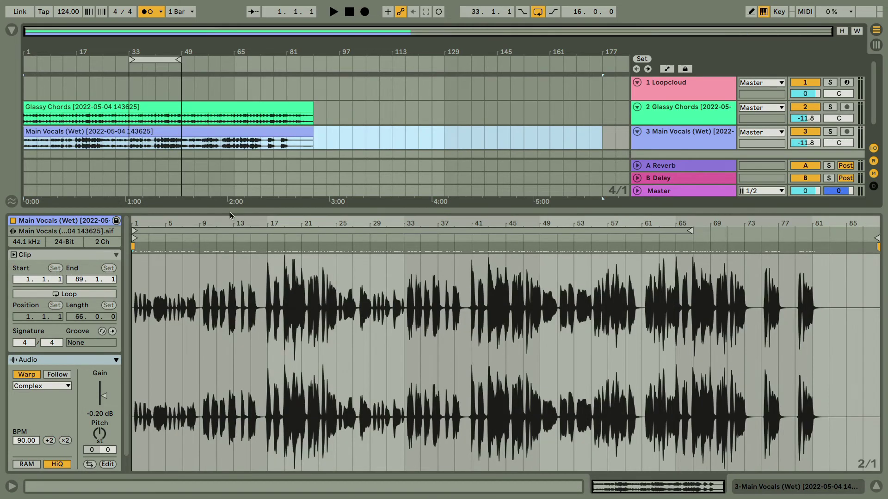
Shorten the arrangement loop to bars 33 to 41 and play it
drag(140, 52, 320, 103)
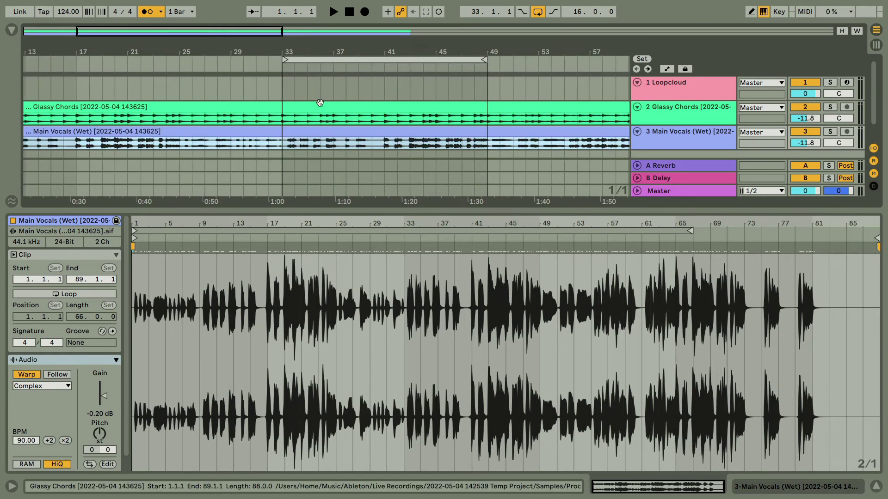
click(283, 147)
key(minus)
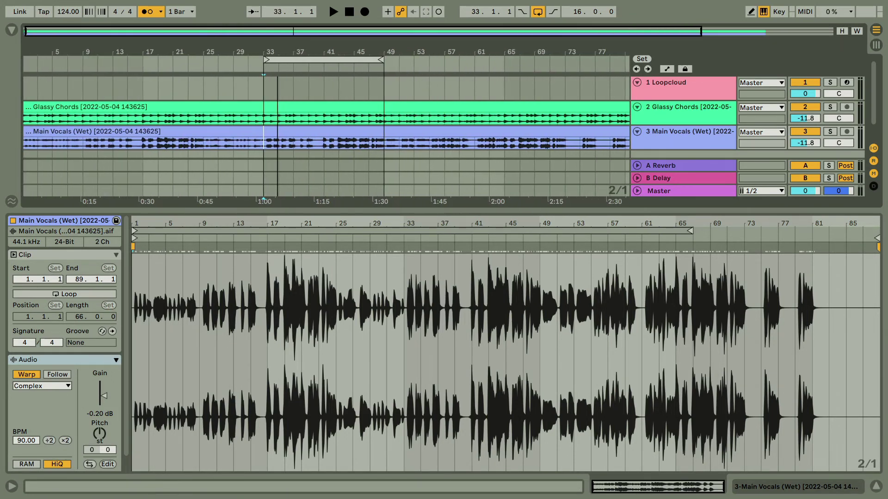
drag(376, 60, 194, 162)
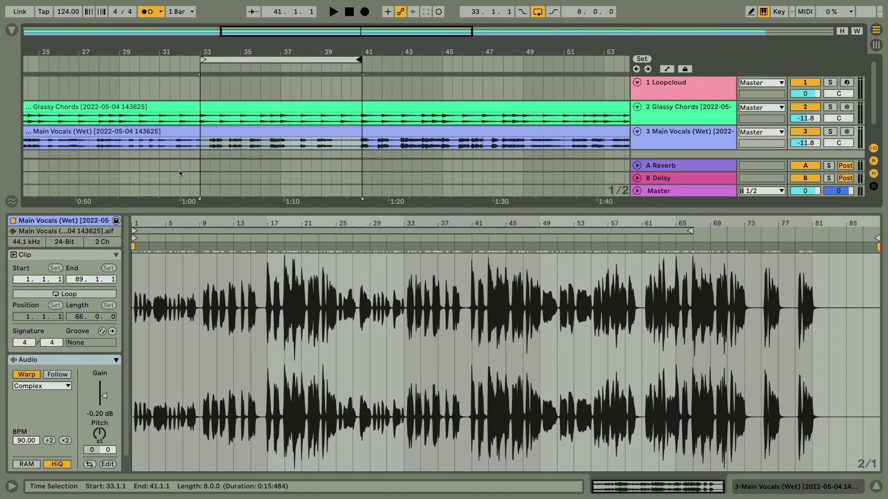
key(space)
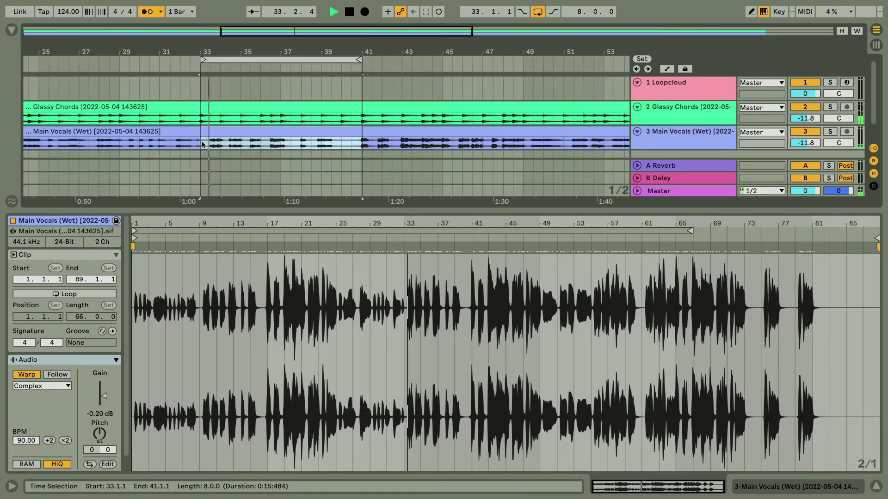
Move the eight-bar arrangement loop to bars 17 to 25, play it, and switch off the metronome
drag(230, 41, 225, 23)
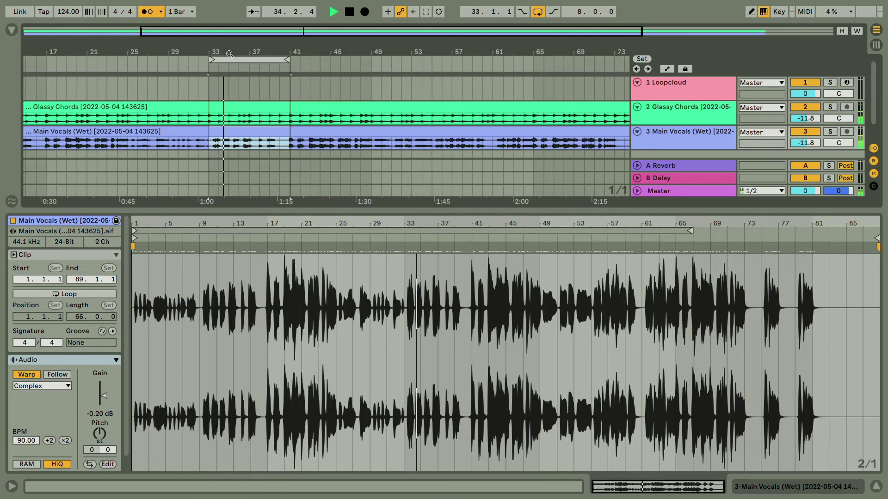
key(space)
click(255, 59)
drag(255, 59, 149, 58)
key(space)
key(space)
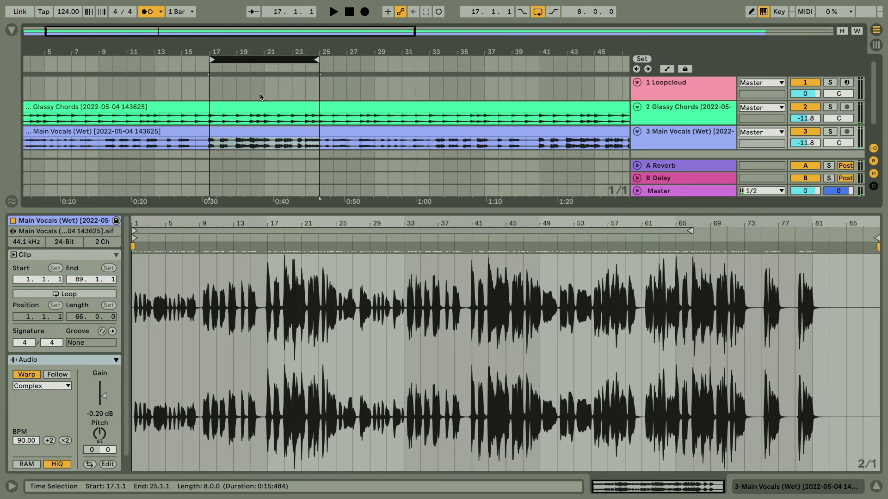
key(space)
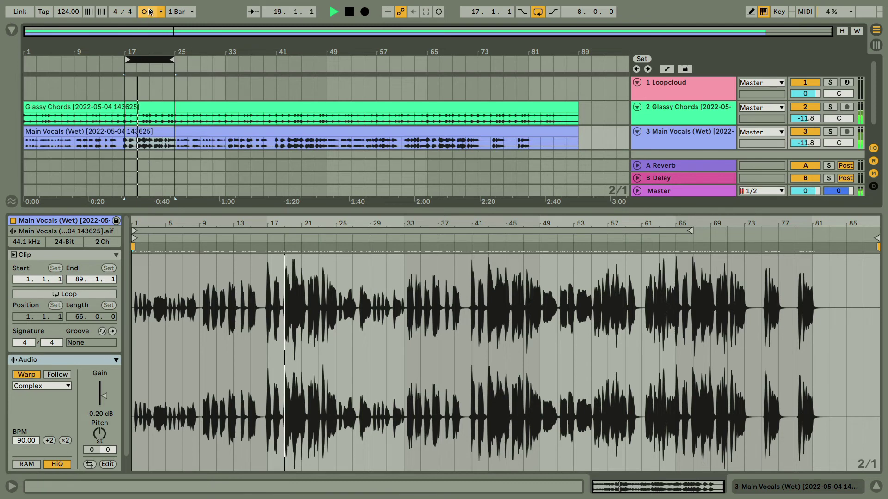
drag(144, 46, 259, 103)
drag(232, 72, 223, 78)
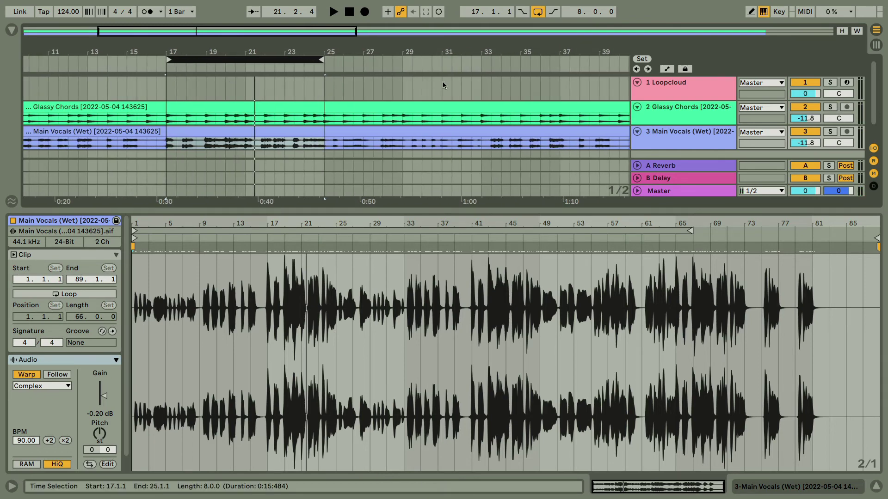
Switch to Loopcloud, enlarge the sample editor, play the SHD_124_Full_129 drum loop preview, and return to Ableton Live
key(super+Tab)
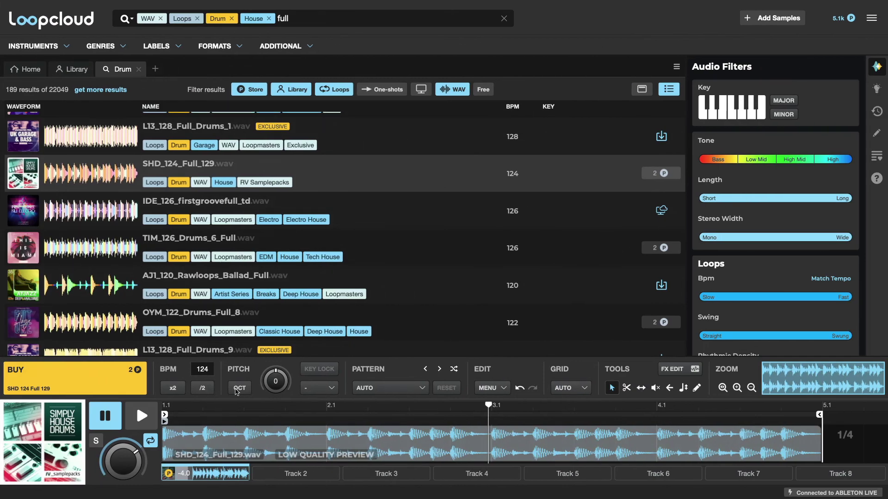
drag(286, 357, 280, 270)
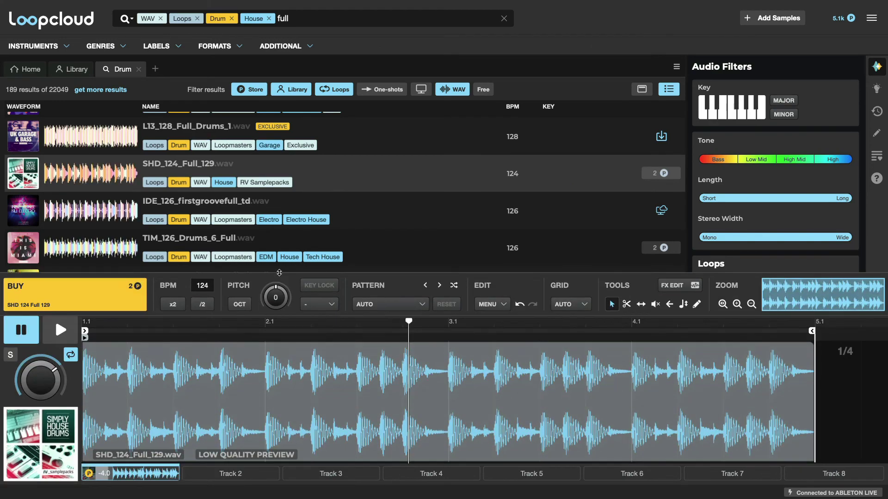
key(space)
key(super+Tab)
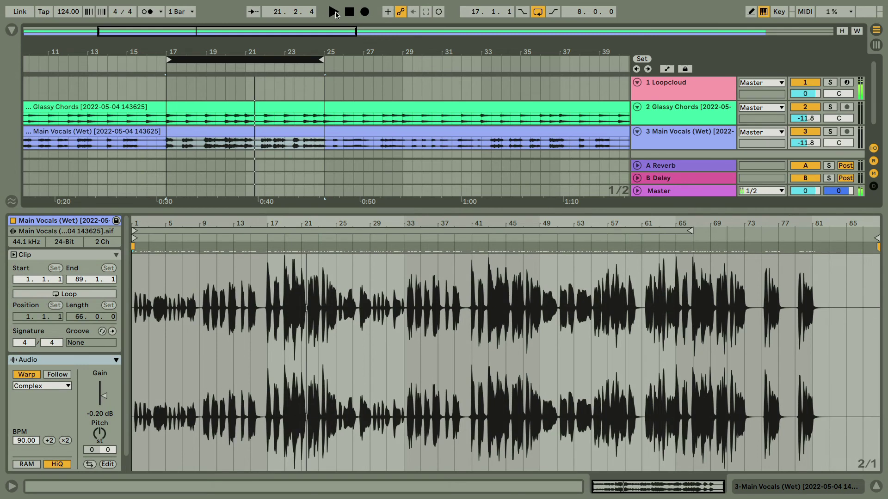
Play the looped vocals and chords together with the drum loop, hiding the clip view, and stop playback
click(333, 11)
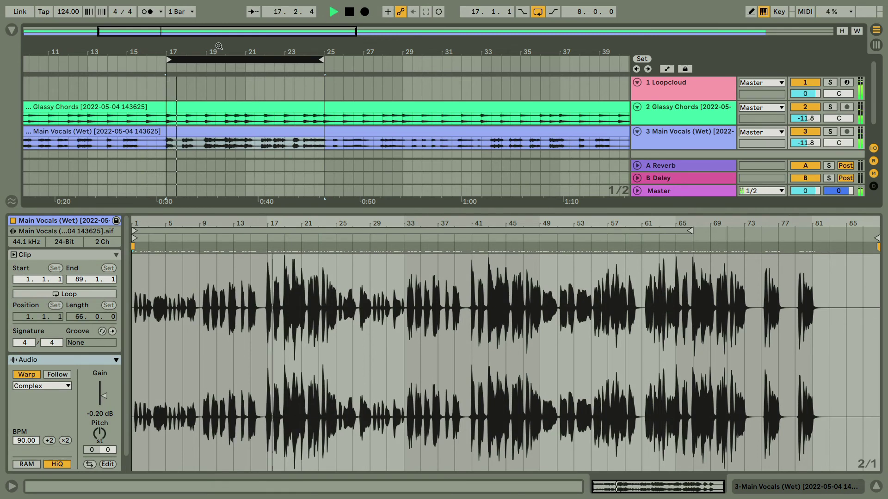
drag(234, 42, 305, 54)
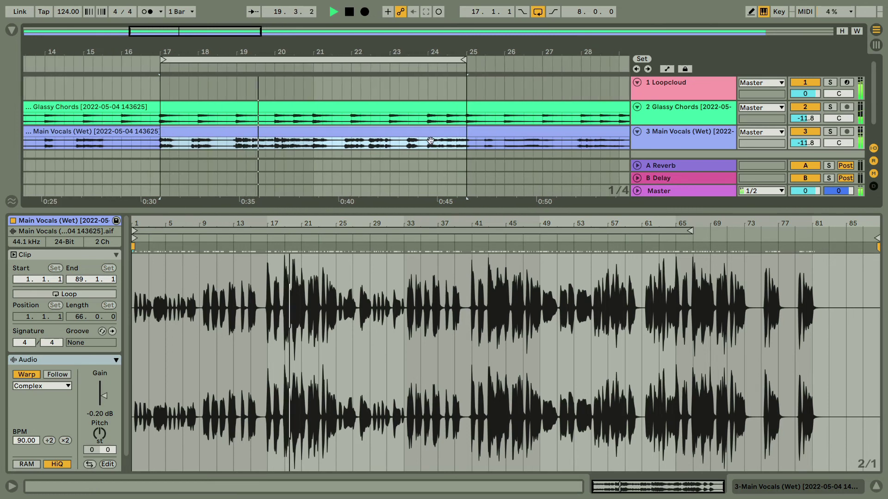
click(875, 487)
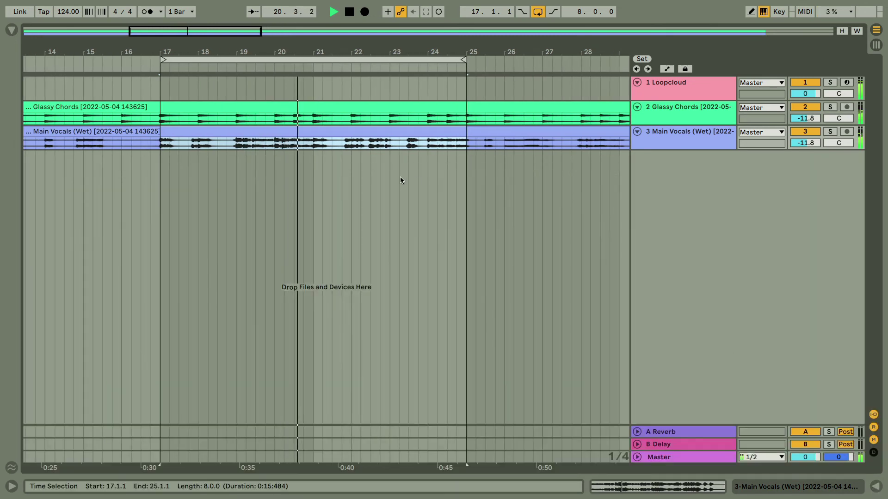
key(minus)
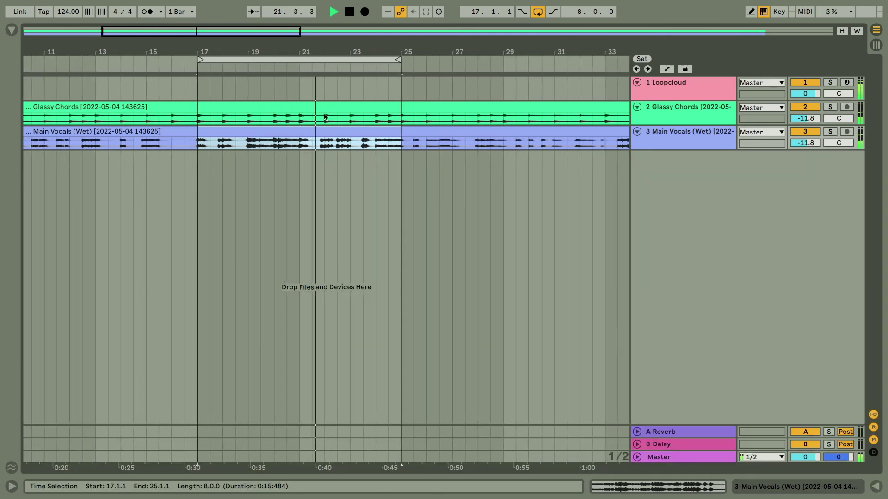
drag(334, 53, 336, 45)
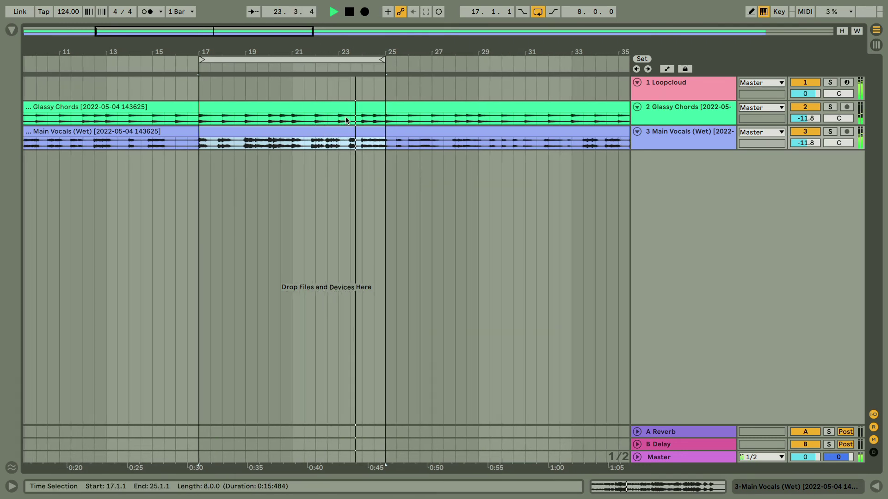
drag(335, 46, 335, 52)
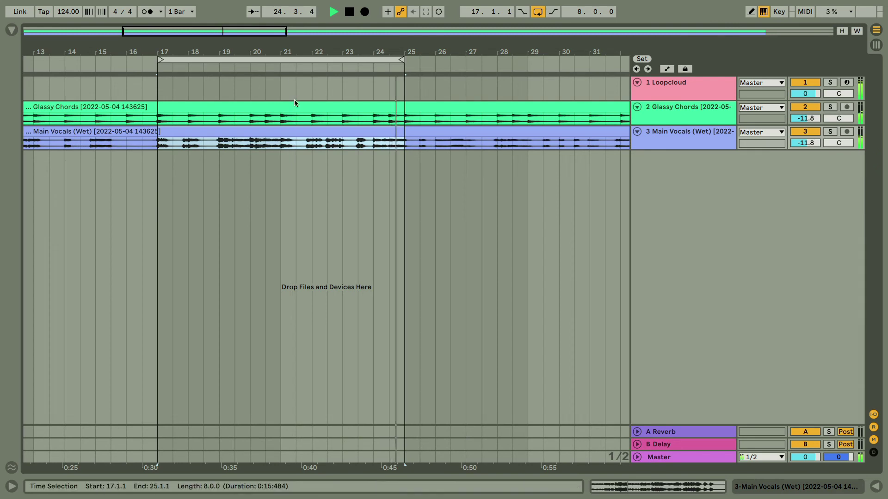
key(space)
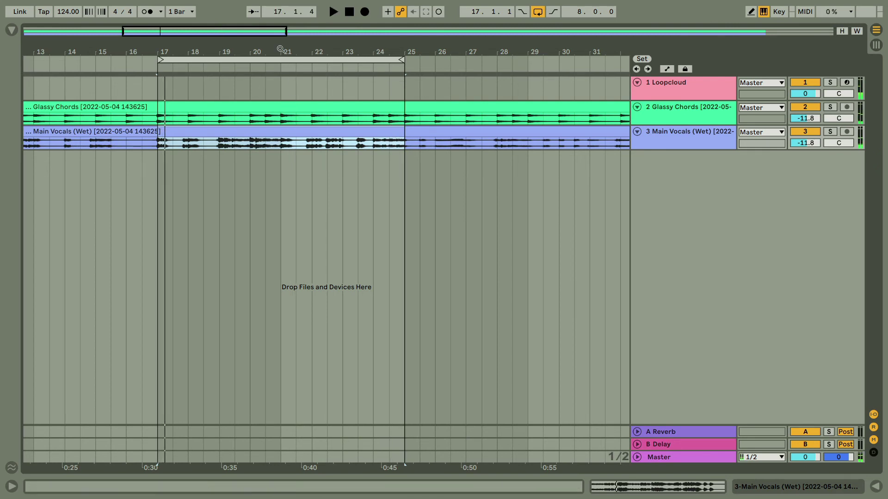
Set the project tempo to 173 BPM and play the looped section briefly at that speed
drag(280, 52, 280, 50)
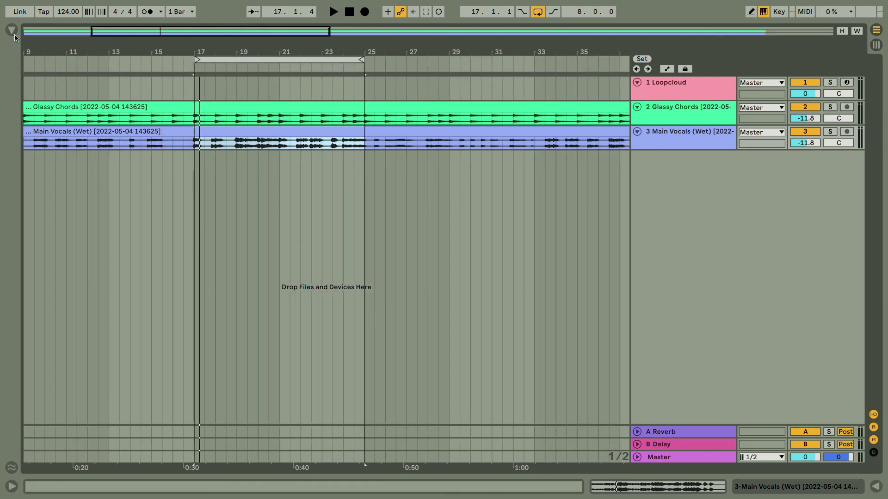
drag(66, 14, 66, 2)
key(space)
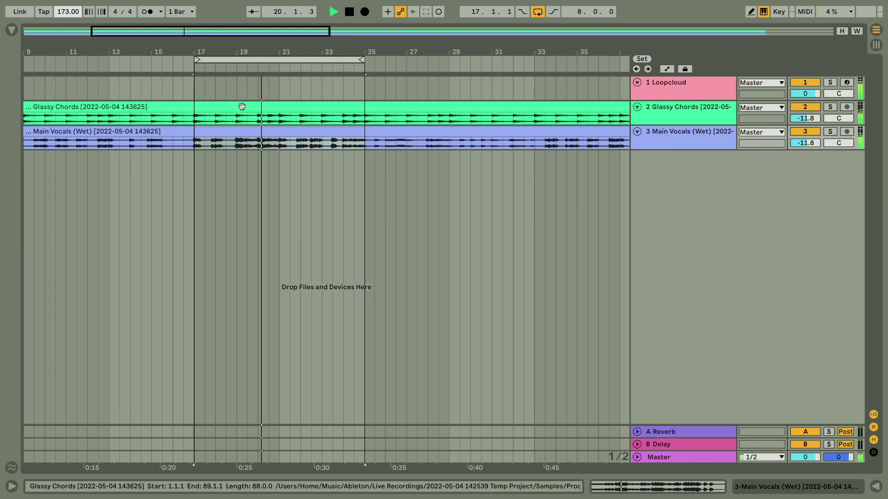
drag(243, 57, 243, 52)
key(space)
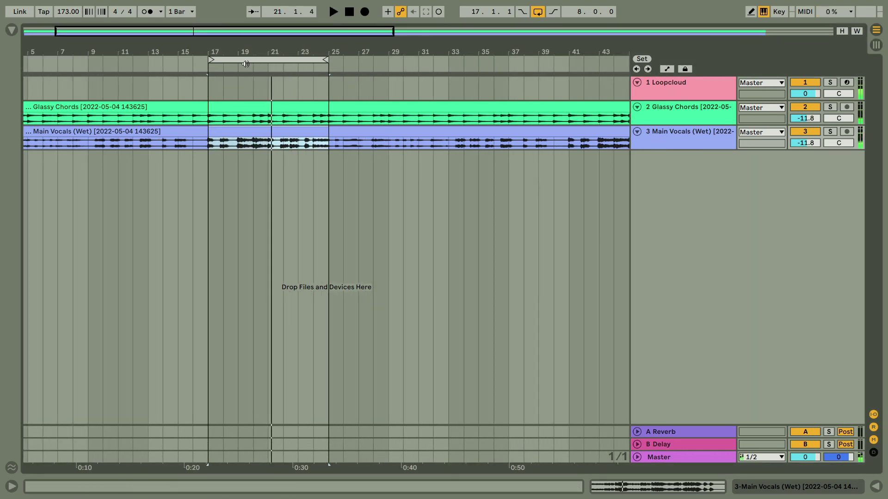
Double the warp tempo of the Glassy Chords clip and the Main Vocals (Wet) clip
double_click(249, 106)
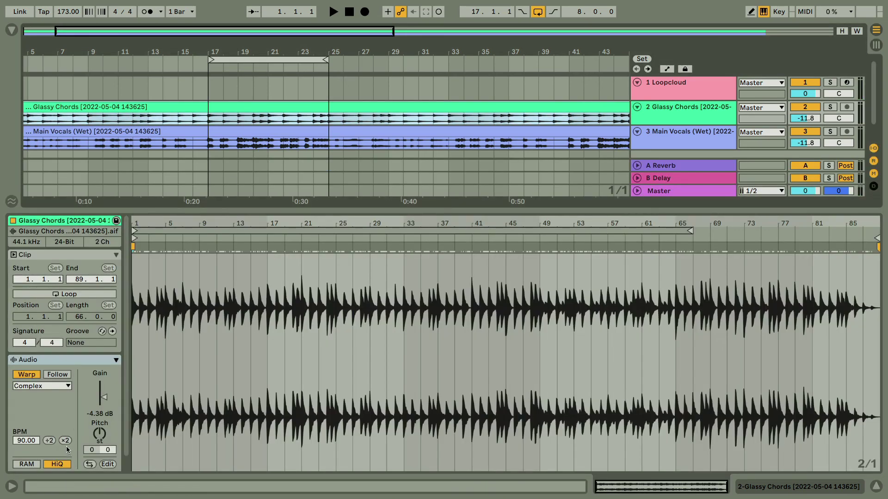
click(244, 130)
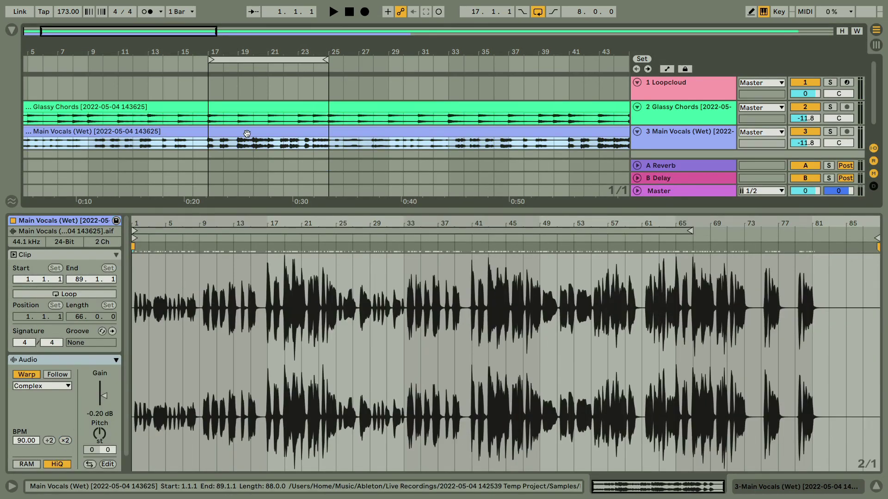
click(65, 440)
Play the arrangement from bar 17 to hear the re-warped clips, and stop playback
click(207, 147)
key(space)
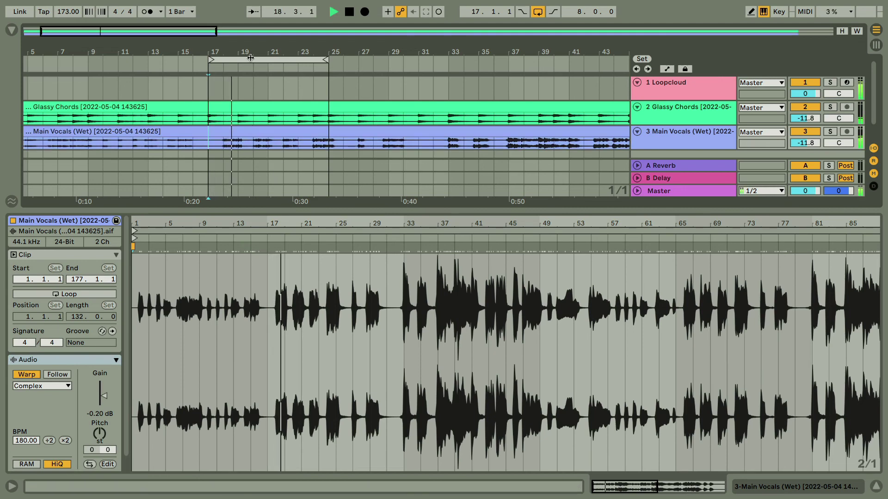
drag(248, 56, 134, 50)
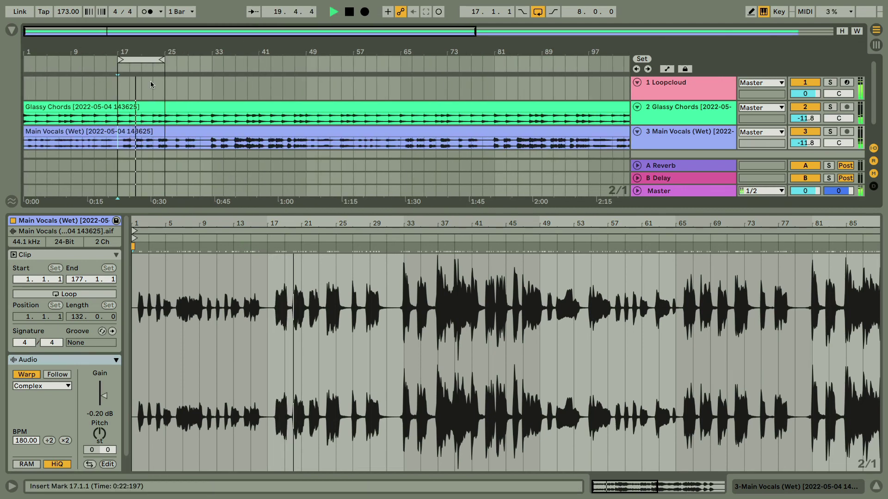
key(space)
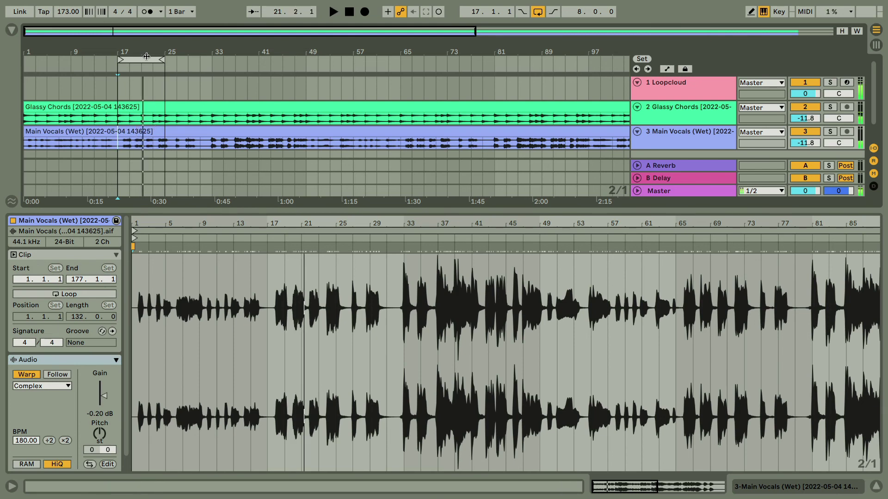
drag(147, 57, 147, 70)
drag(233, 54, 234, 54)
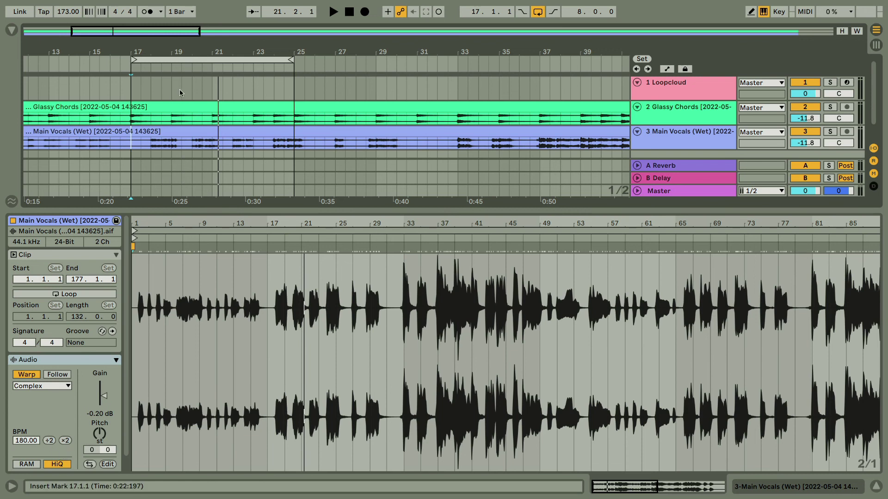
drag(201, 53, 130, 55)
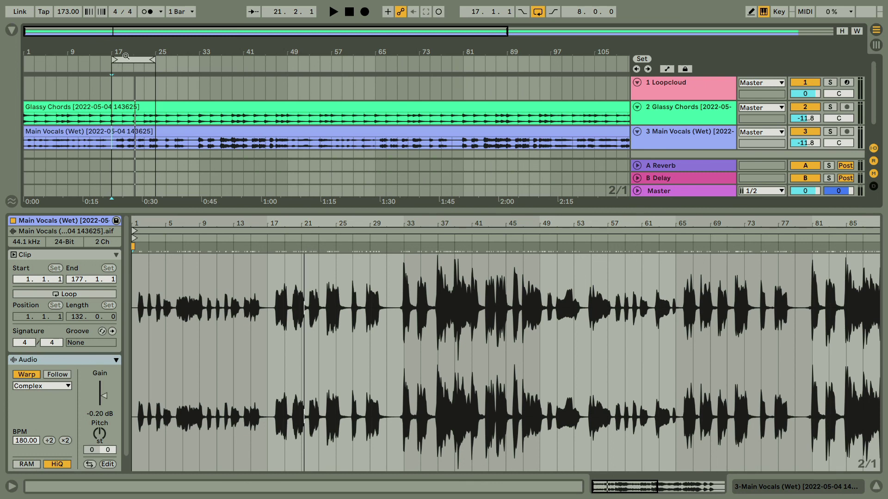
drag(131, 50, 95, 52)
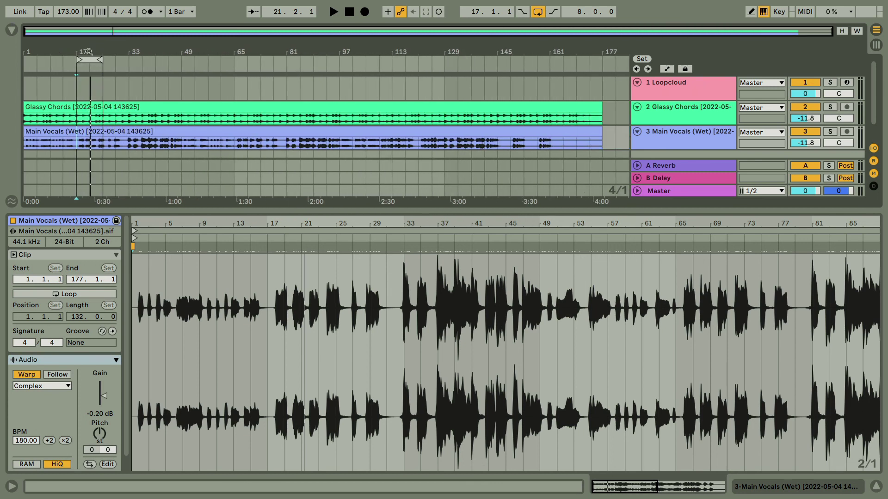